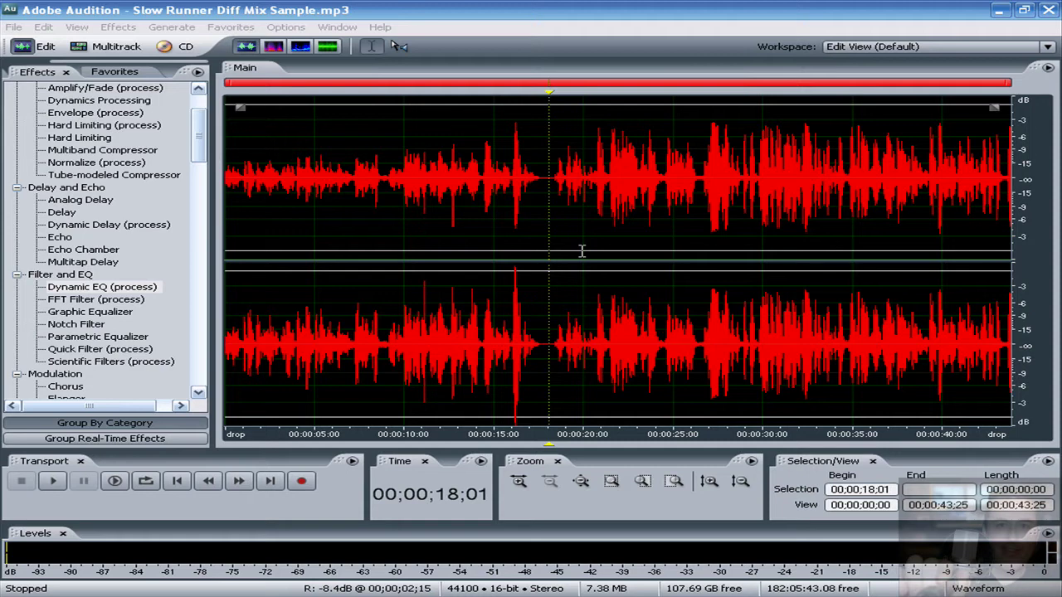
Step: Play the recording from the beginning into the second section, and stop playback
{"action": "key", "text": "Home"}
{"action": "key", "text": "space"}
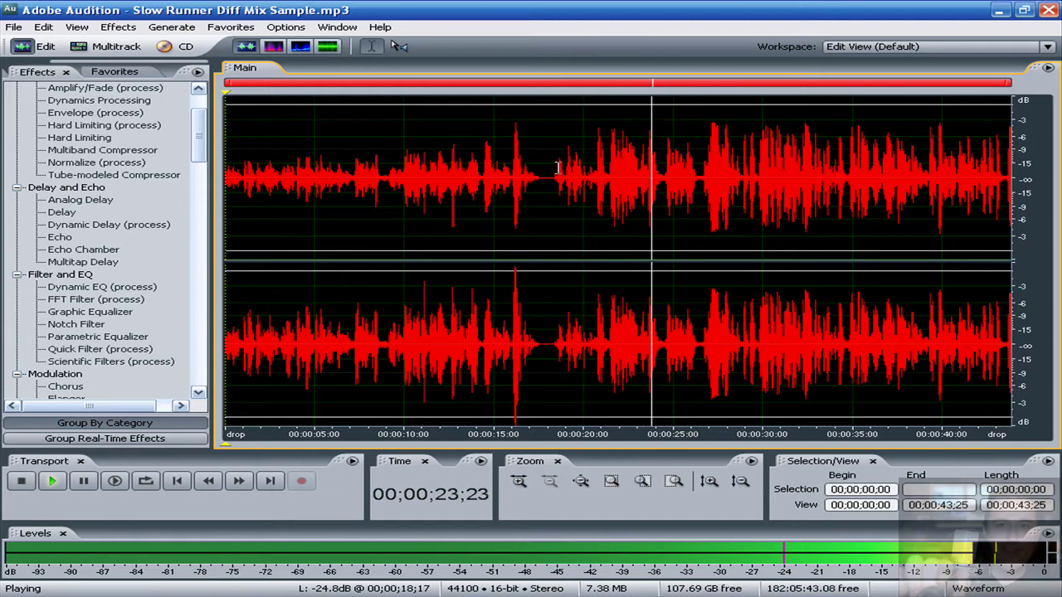
{"action": "key", "text": "space"}
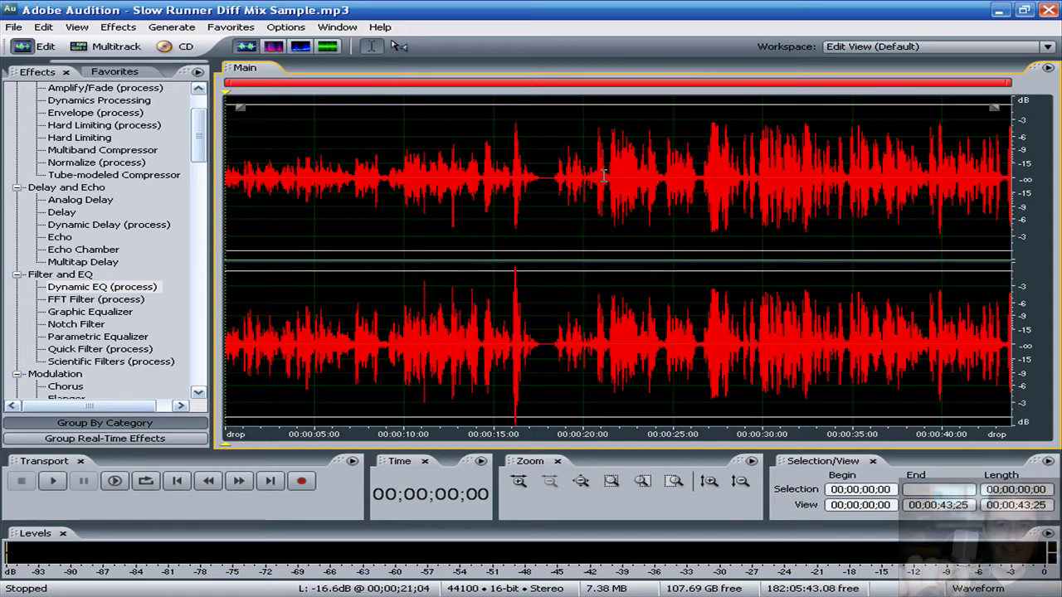
Step: Select the quieter first section from the start to 00;00;17;26 and apply the Normalize to -3dB favorite
{"action": "left_click_drag", "start_coordinate": [545, 172], "coordinate": [225, 174]}
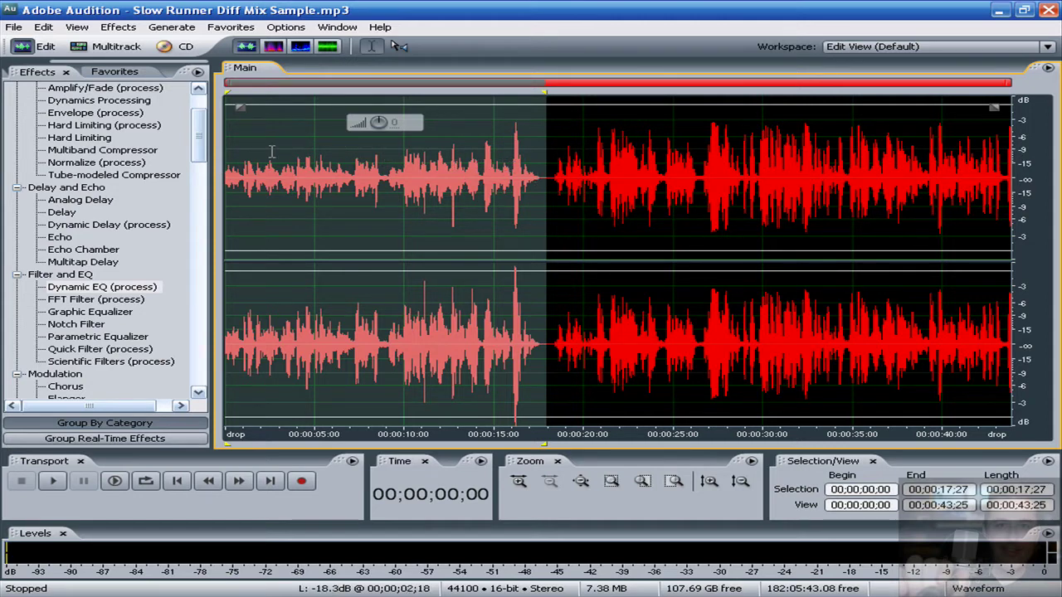
{"action": "left_click_drag", "start_coordinate": [549, 180], "coordinate": [1028, 181]}
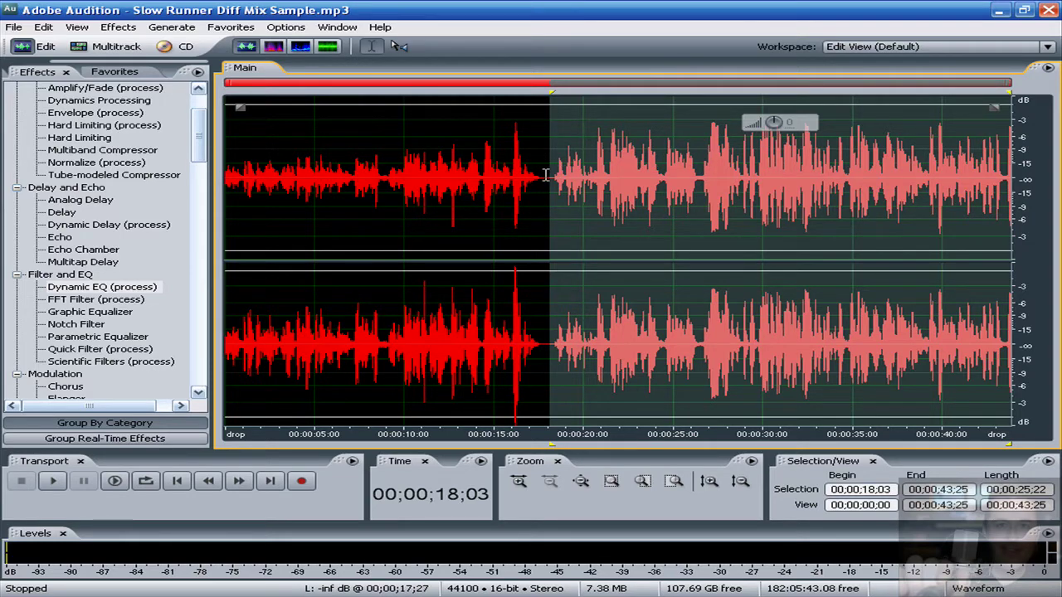
{"action": "left_click_drag", "start_coordinate": [547, 175], "coordinate": [225, 174]}
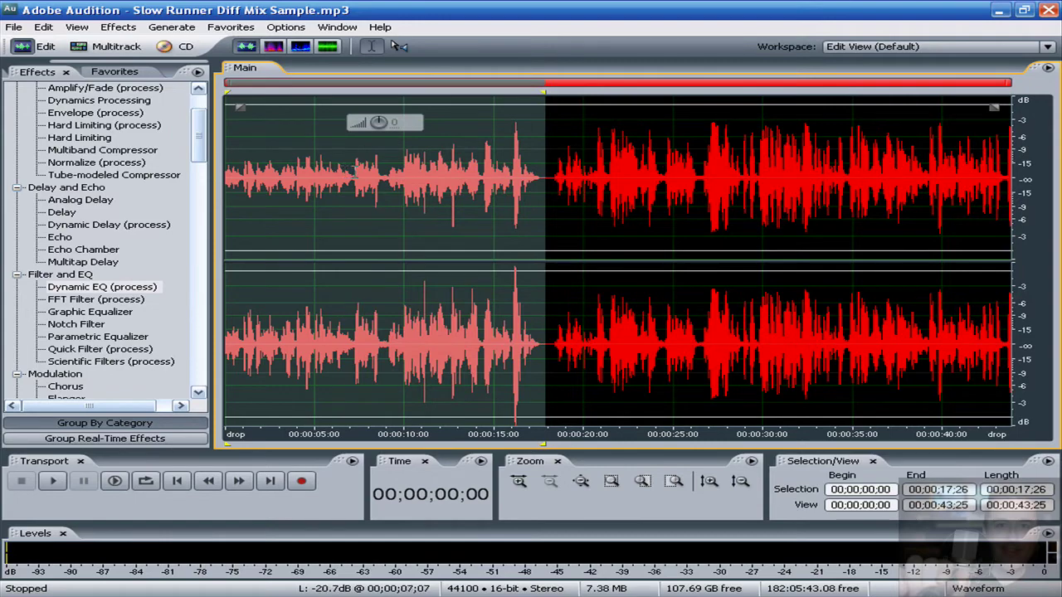
{"action": "left_click", "coordinate": [101, 74]}
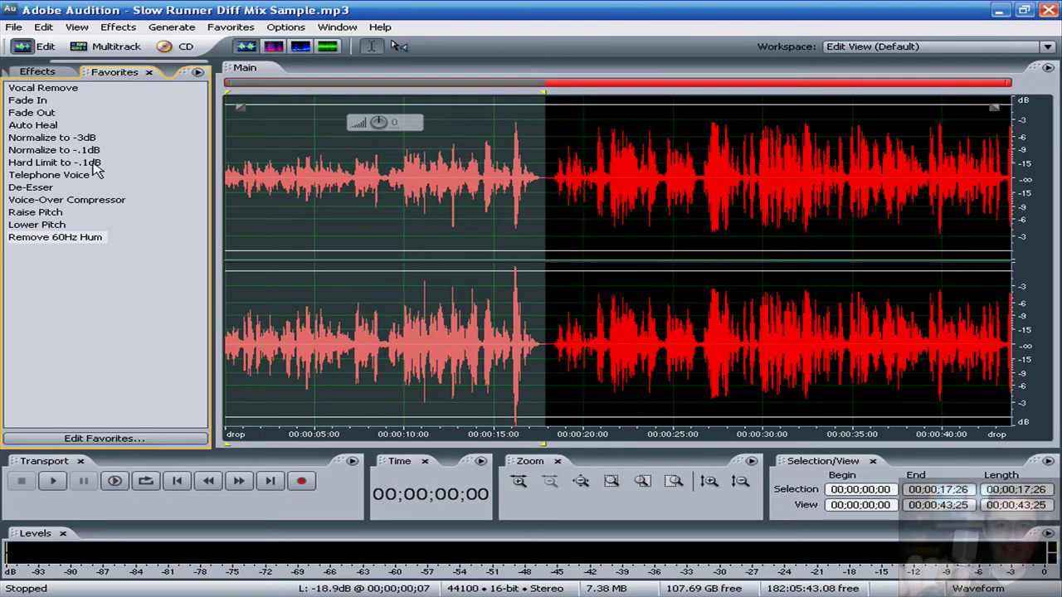
{"action": "double_click", "coordinate": [53, 139]}
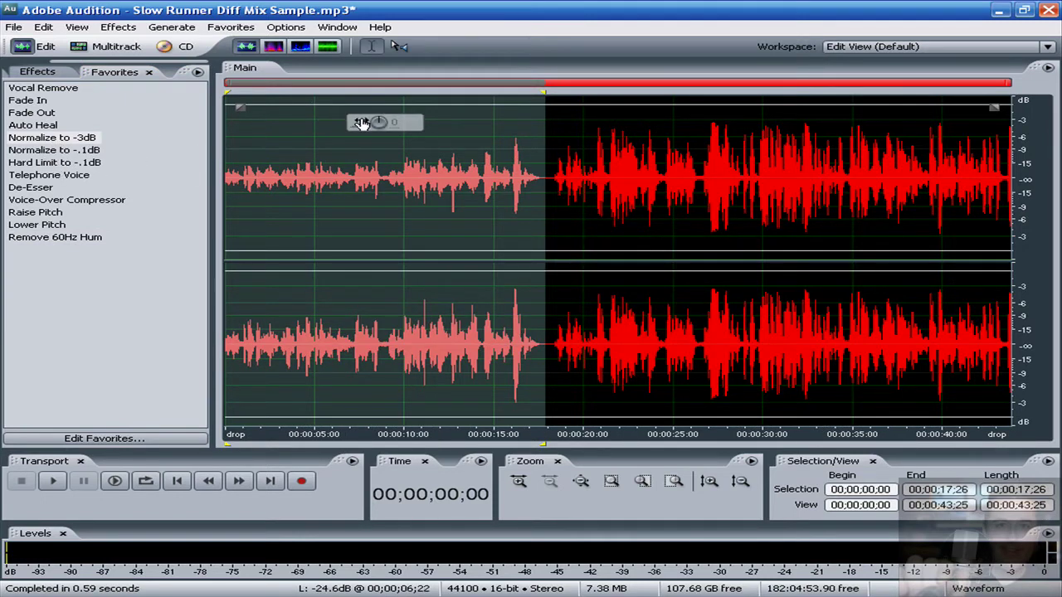
Step: Raise the volume of the whole first section, and boost its opening part up to 00;00;07;05 further
{"action": "left_click_drag", "start_coordinate": [379, 123], "coordinate": [400, 123]}
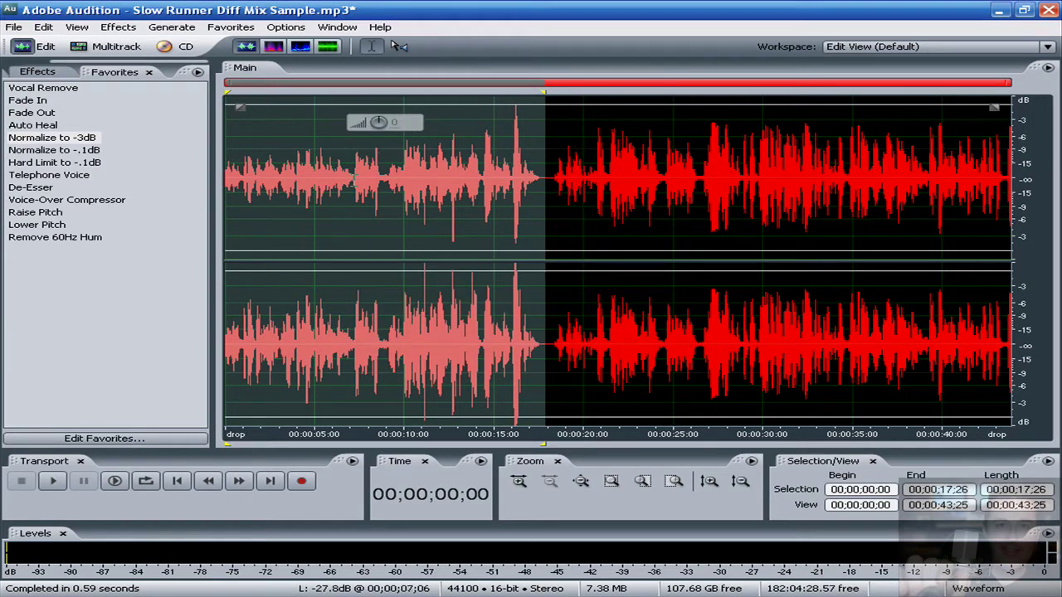
{"action": "left_click", "coordinate": [353, 166], "text": "shift"}
{"action": "left_click_drag", "start_coordinate": [284, 123], "coordinate": [292, 122]}
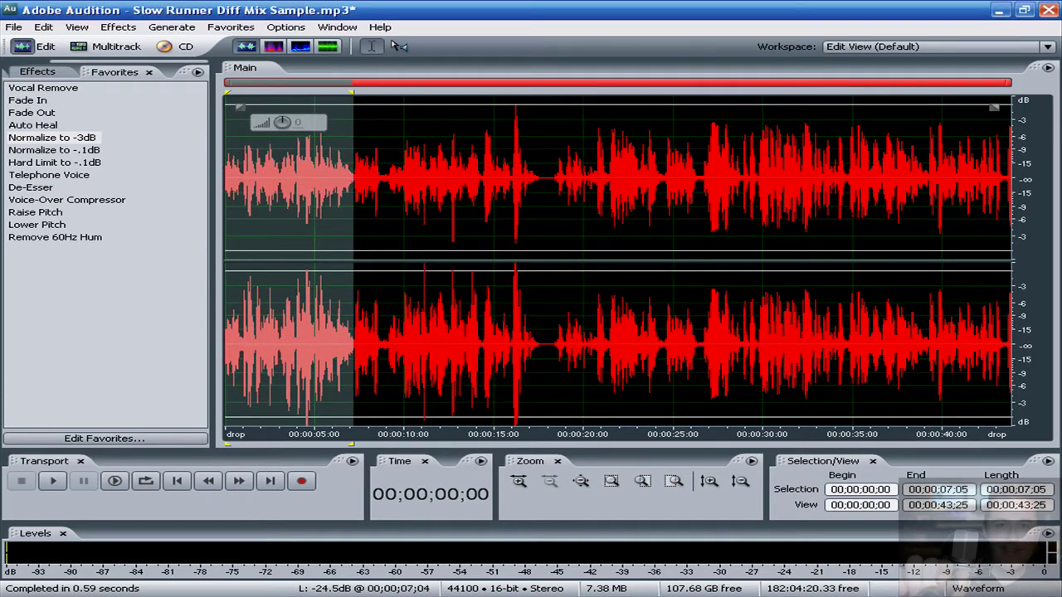
Step: Select the passage from 00;00;07;03 to 00;00;14;10, raise its volume slightly and clear the selection
{"action": "left_click_drag", "start_coordinate": [354, 176], "coordinate": [482, 183]}
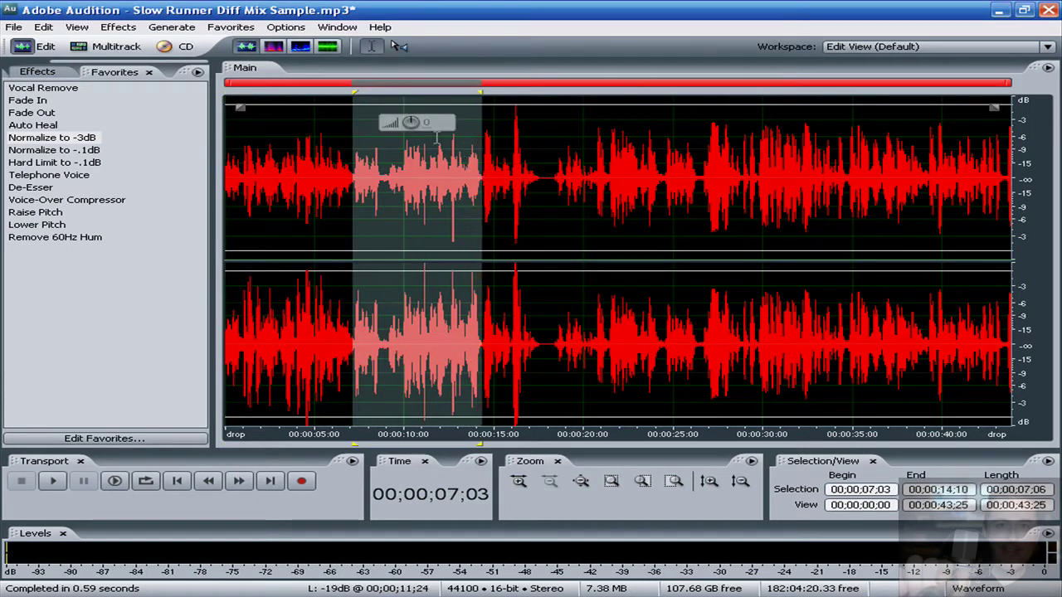
{"action": "left_click_drag", "start_coordinate": [412, 122], "coordinate": [413, 122]}
{"action": "left_click", "coordinate": [545, 163]}
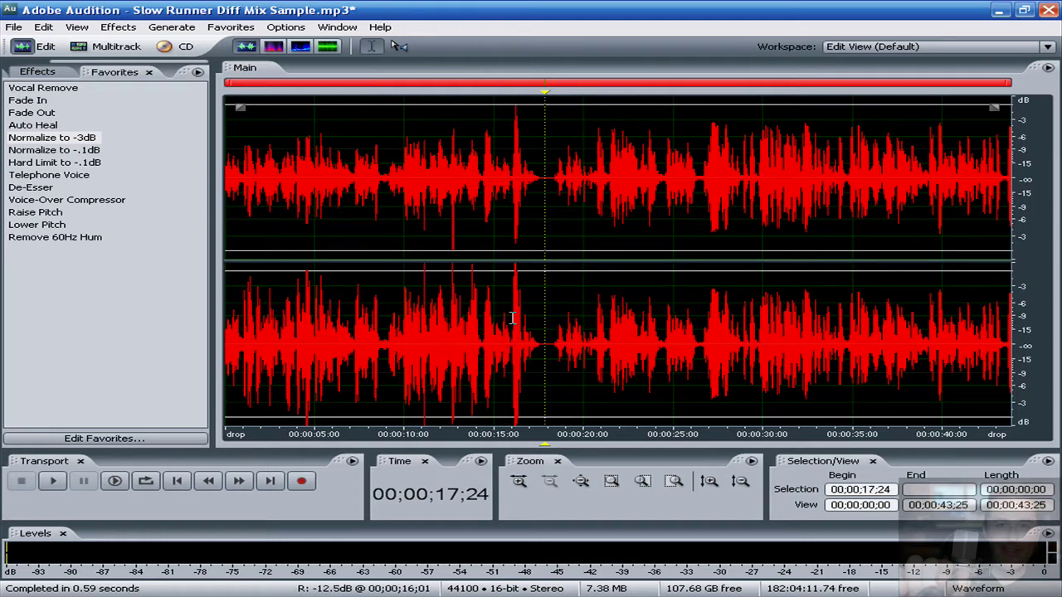
Step: Reduce the loud peak at about 16 seconds and bring up the effects list
{"action": "left_click_drag", "start_coordinate": [511, 318], "coordinate": [522, 311]}
{"action": "left_click", "coordinate": [539, 253]}
{"action": "key", "text": "alt+0"}
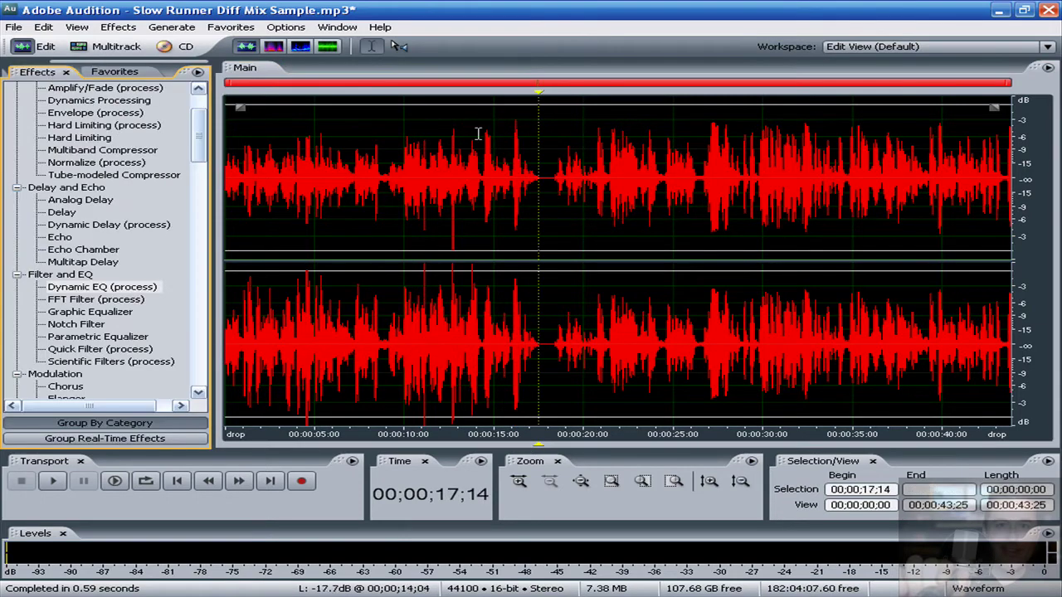
Step: Select the first section from the start to 00;00;17;24 and play it back
{"action": "left_click_drag", "start_coordinate": [547, 178], "coordinate": [206, 198]}
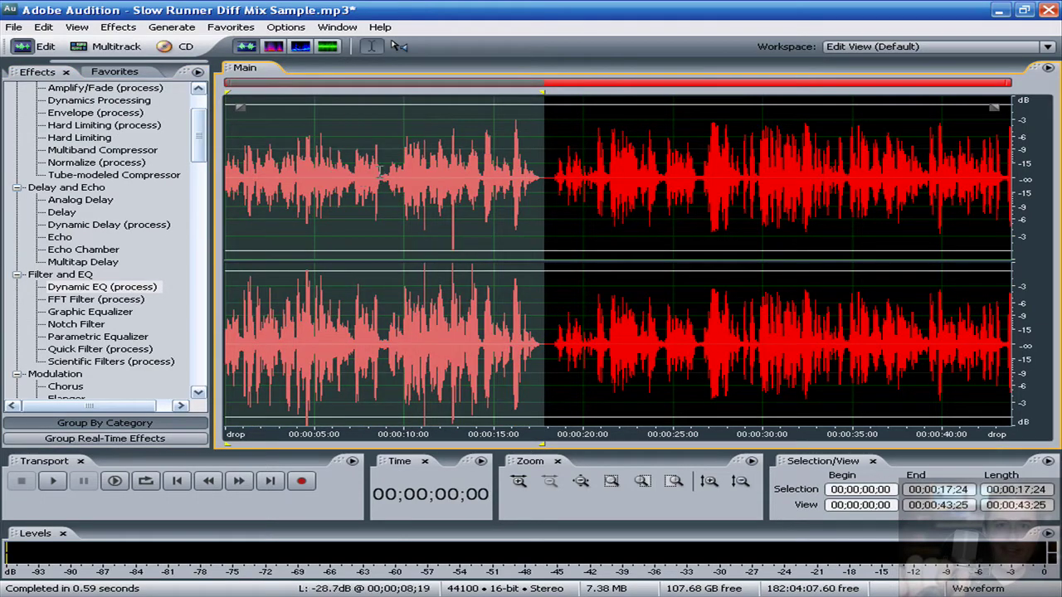
{"action": "key", "text": "space"}
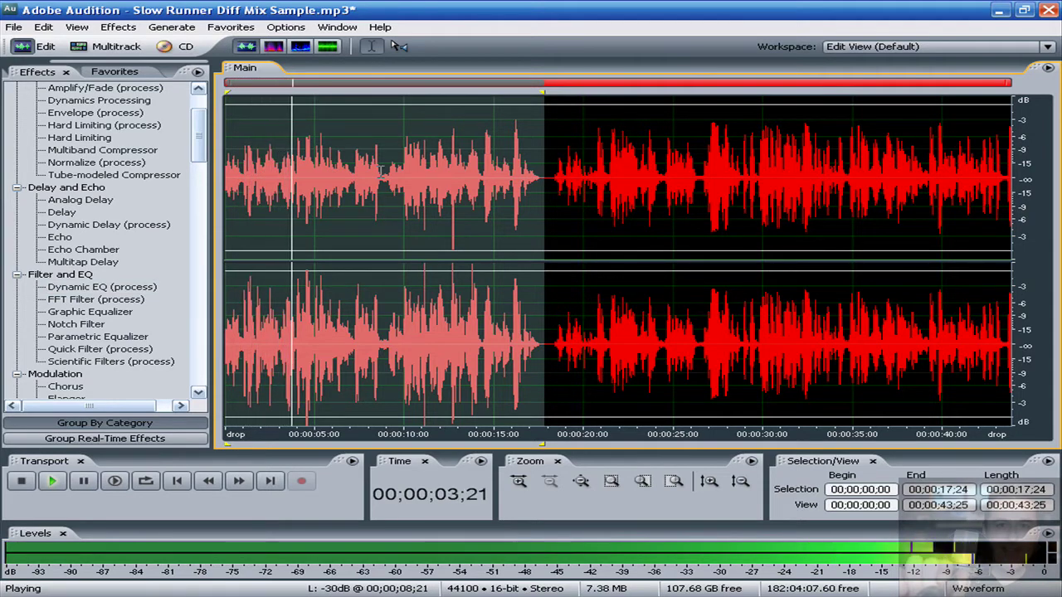
{"action": "key", "text": "space"}
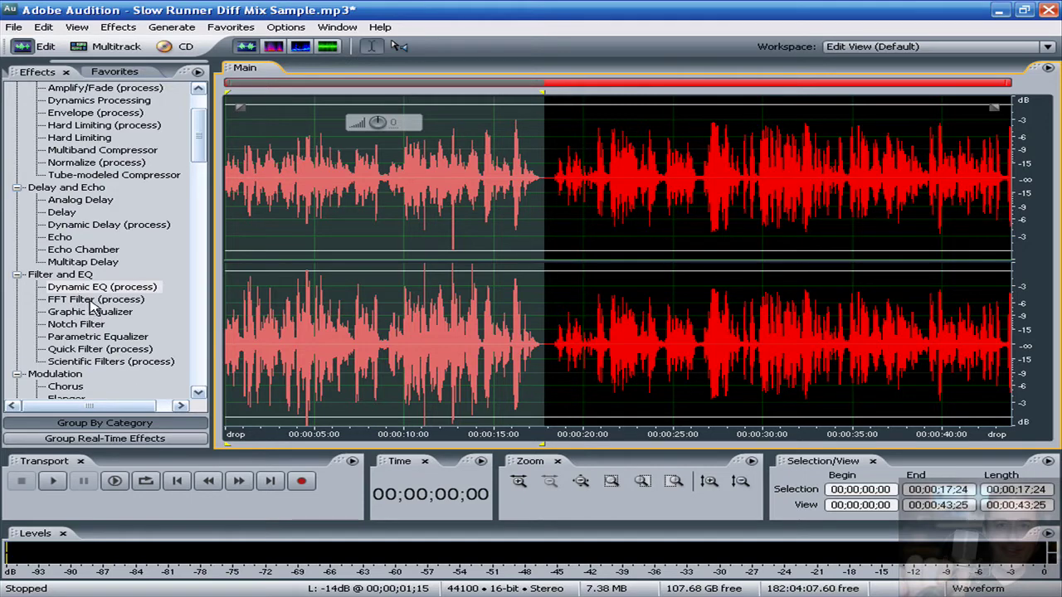
Step: Select the first section from the start to 00;00;17;26, raise its volume and clear the selection
{"action": "left_click_drag", "start_coordinate": [1008, 179], "coordinate": [545, 179]}
{"action": "left_click", "coordinate": [544, 179]}
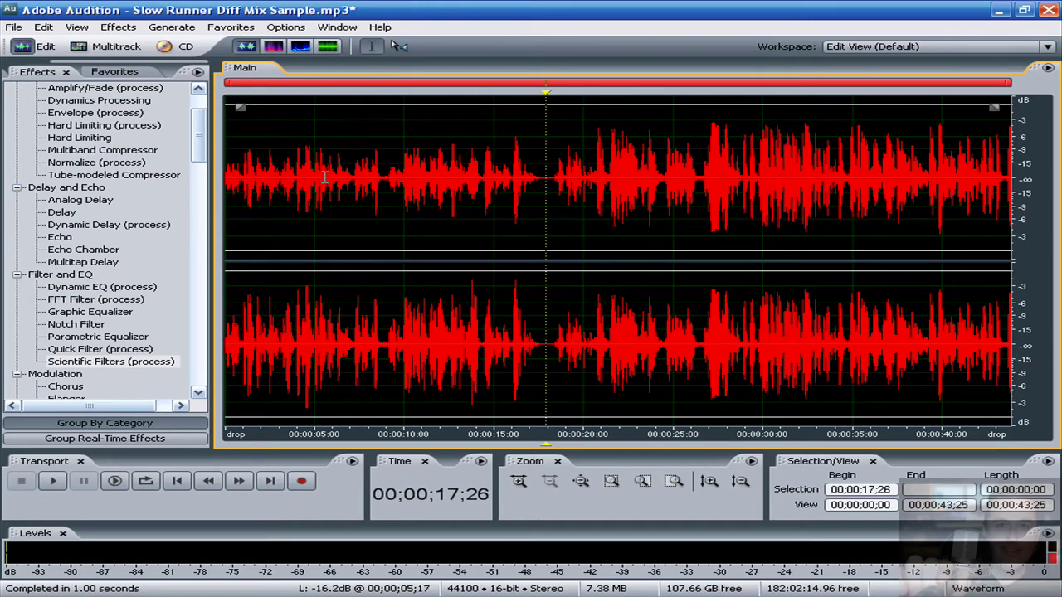
{"action": "left_click", "coordinate": [428, 186]}
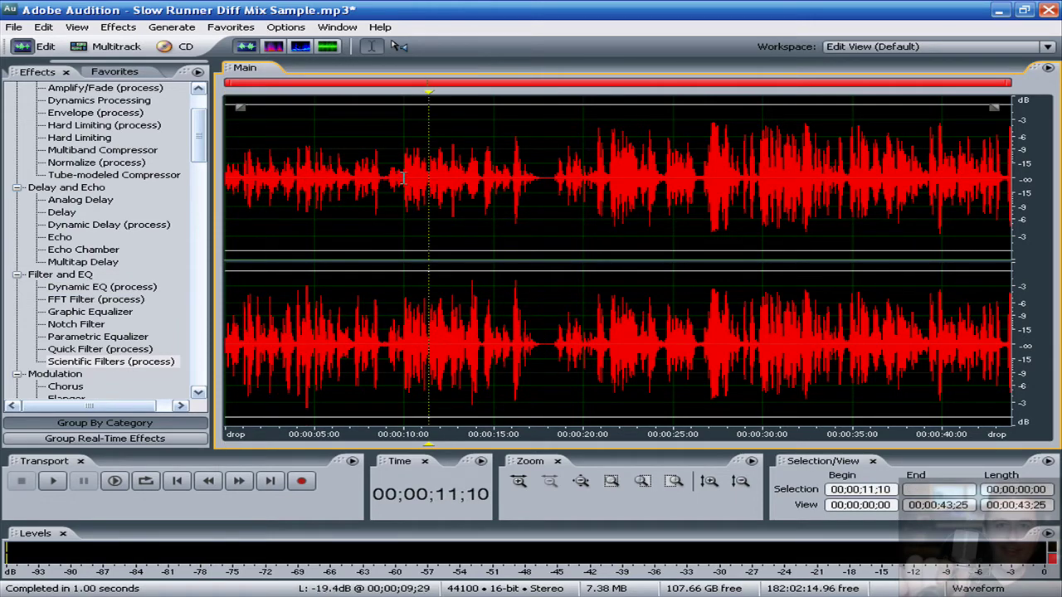
{"action": "left_click", "coordinate": [544, 180]}
{"action": "key", "text": "shift+Home"}
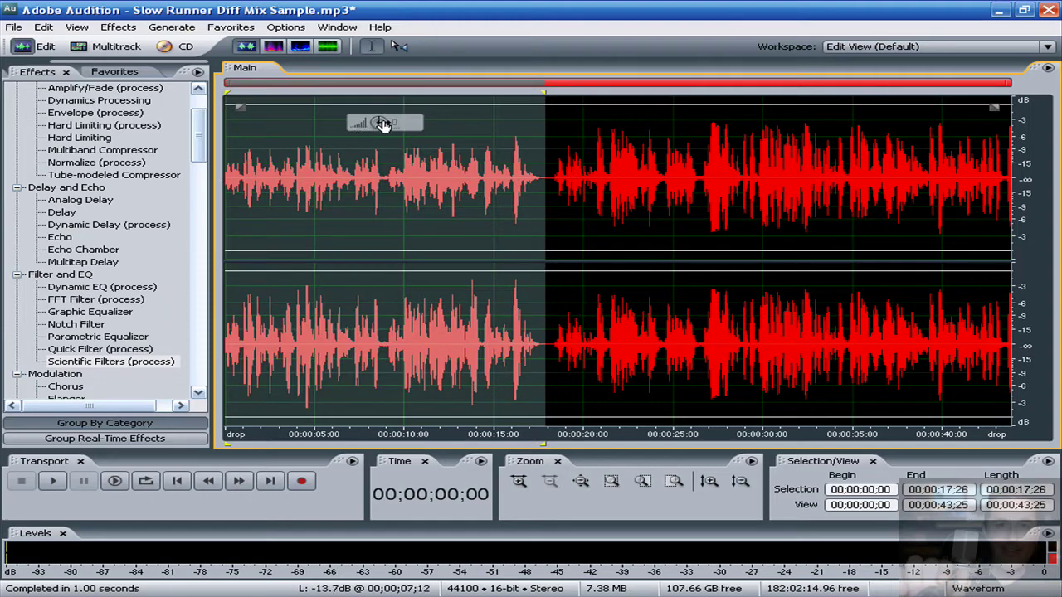
{"action": "left_click_drag", "start_coordinate": [380, 121], "coordinate": [397, 122]}
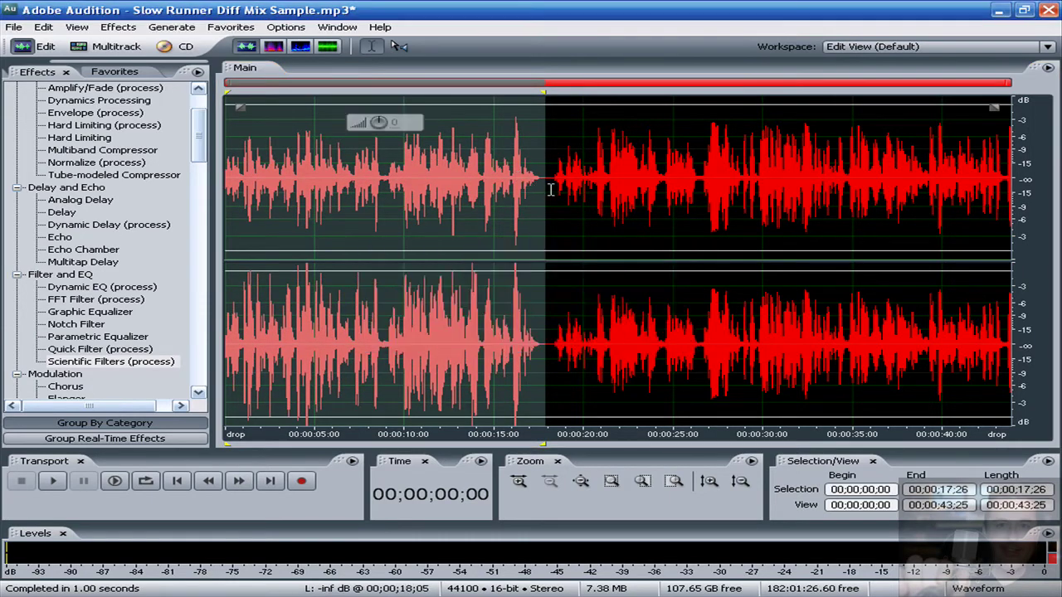
{"action": "left_click", "coordinate": [548, 183]}
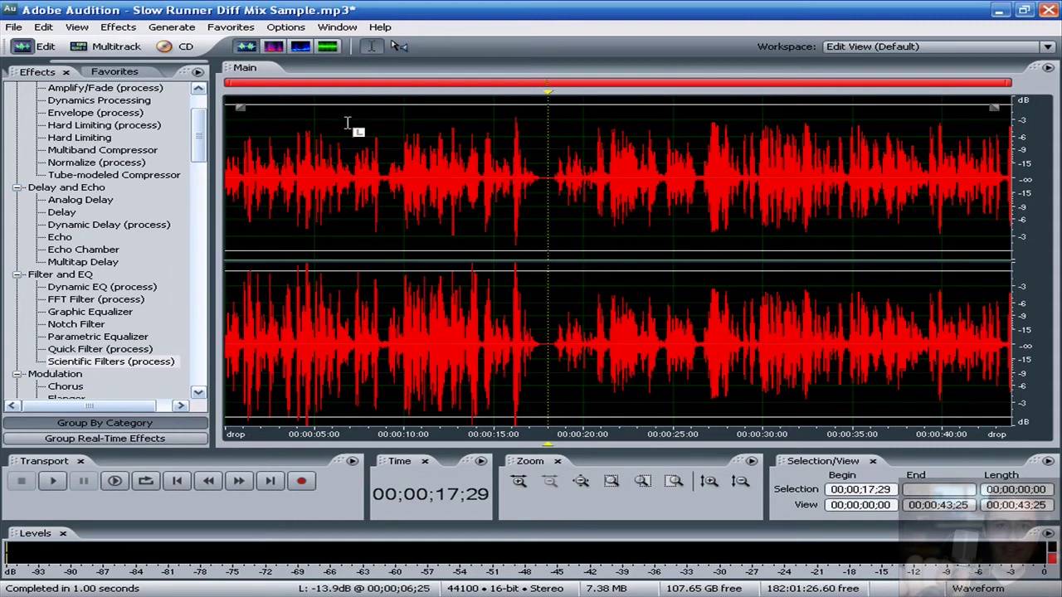
Step: Compare the two sections in the spectral frequency, spectral pan and spectral phase displays
{"action": "left_click", "coordinate": [274, 47]}
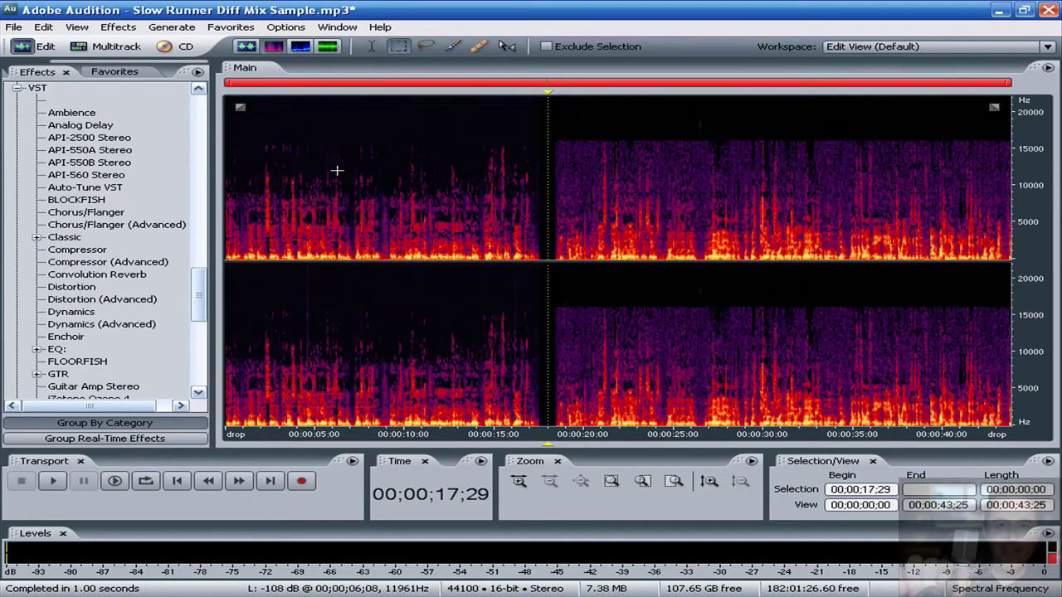
{"action": "left_click", "coordinate": [549, 104]}
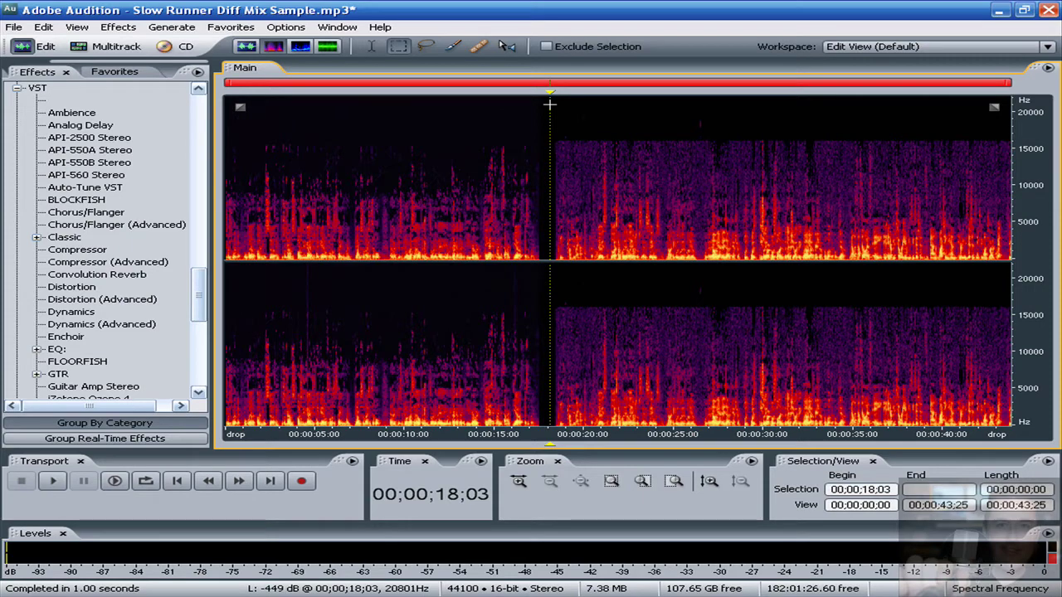
{"action": "left_click", "coordinate": [547, 197]}
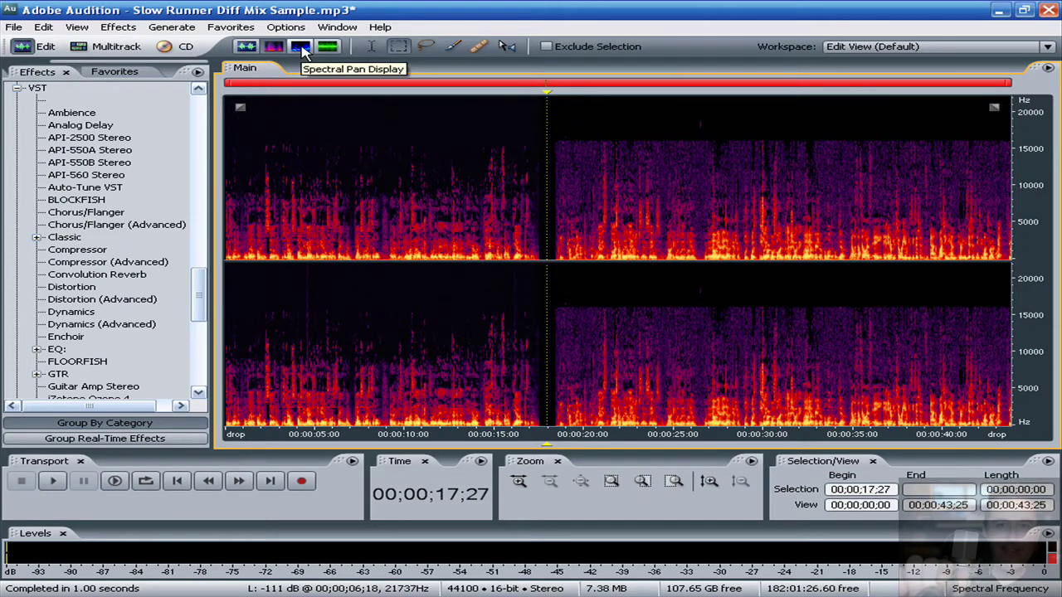
{"action": "left_click", "coordinate": [301, 47]}
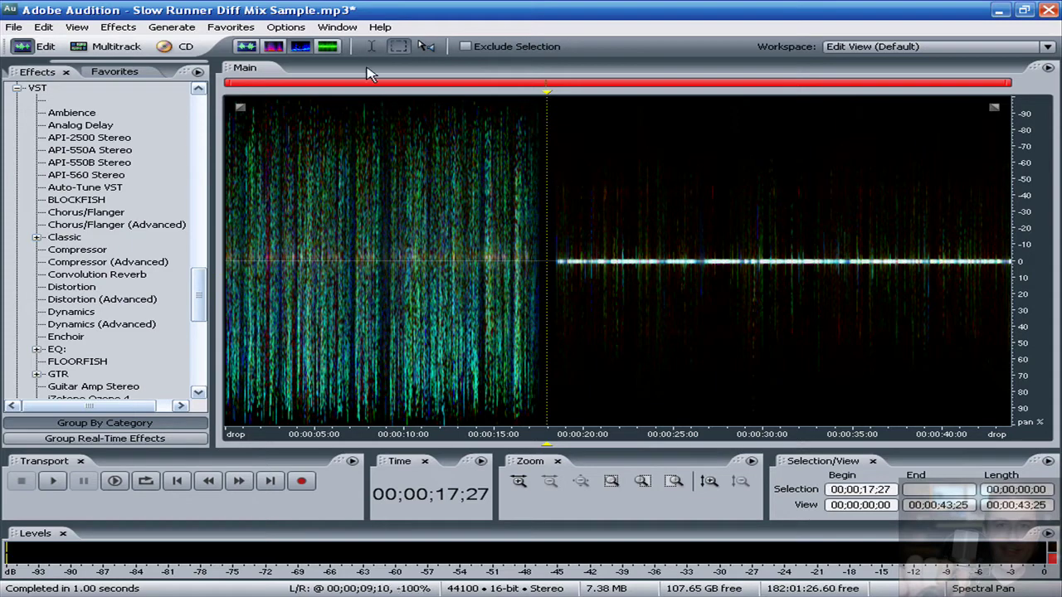
{"action": "left_click", "coordinate": [327, 47]}
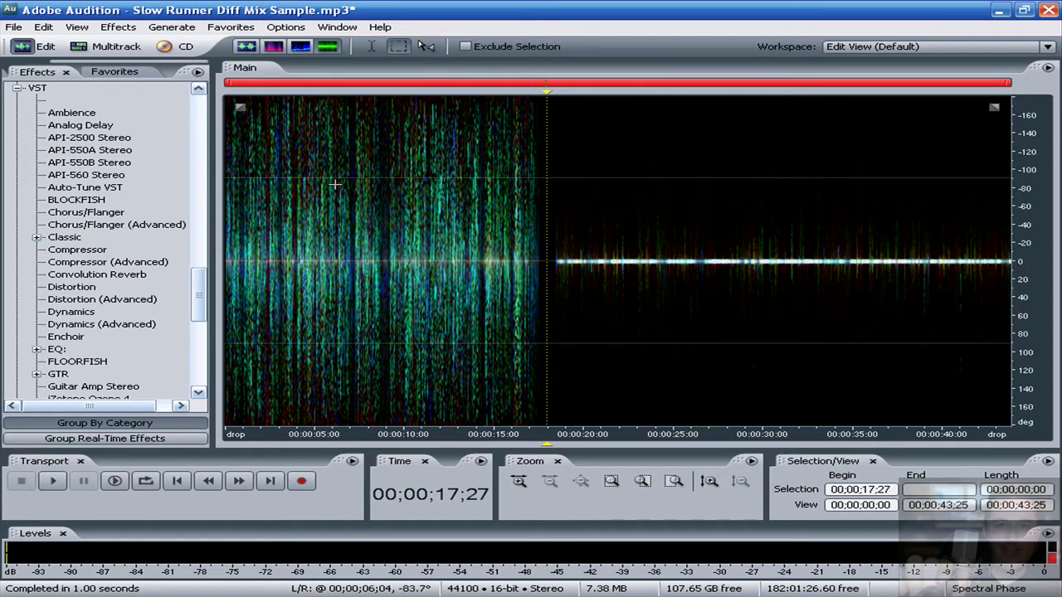
Step: In the spectral frequency display, boost the first section's frequencies below about 2,000 Hz, from the start to 00;00;17;20
{"action": "left_click", "coordinate": [274, 46]}
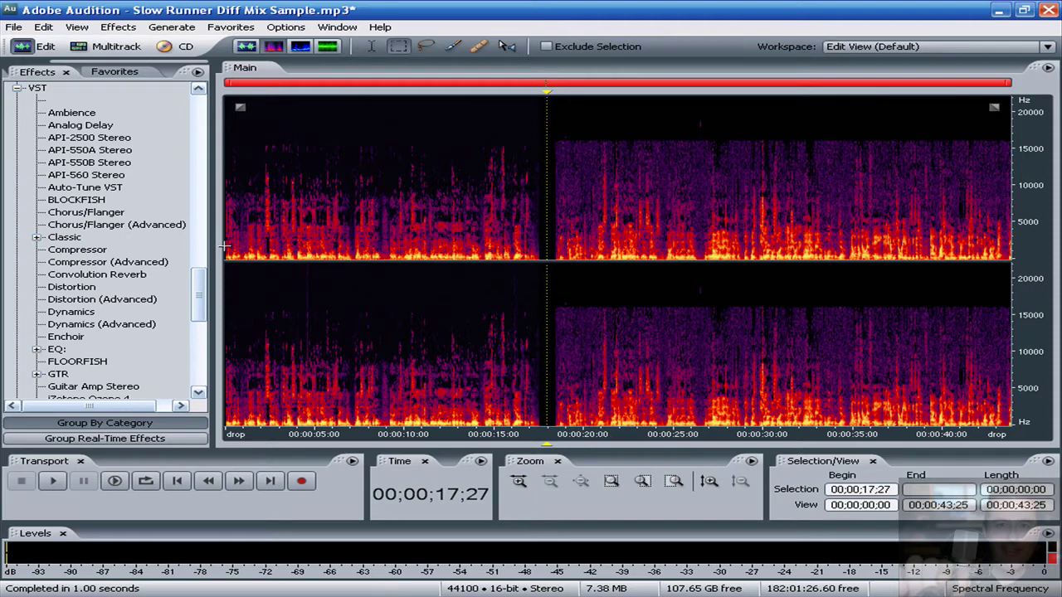
{"action": "left_click_drag", "start_coordinate": [222, 245], "coordinate": [541, 267]}
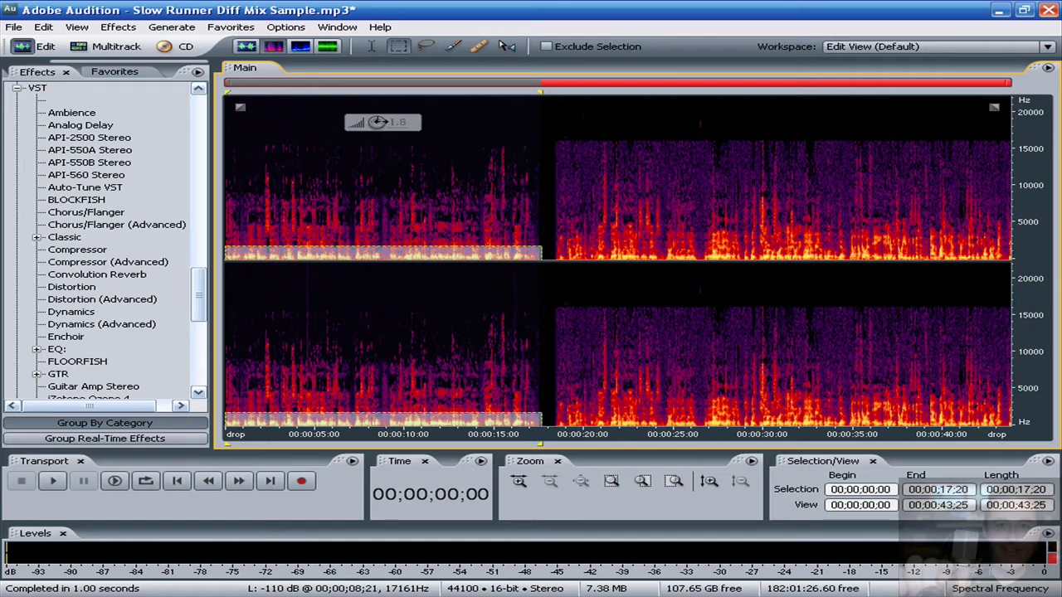
{"action": "left_click_drag", "start_coordinate": [395, 122], "coordinate": [407, 122]}
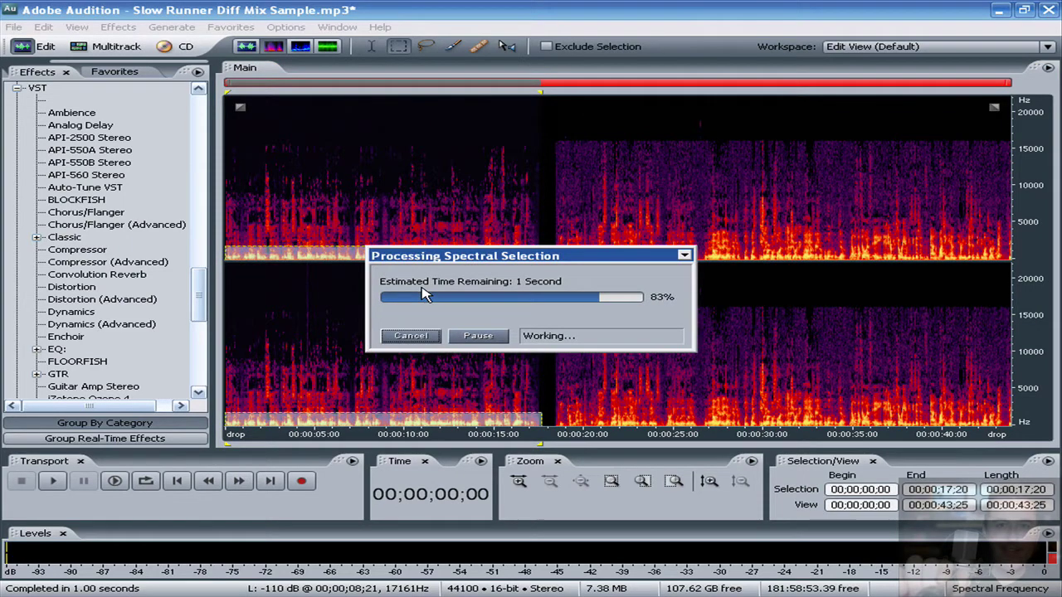
{"action": "left_click", "coordinate": [242, 166]}
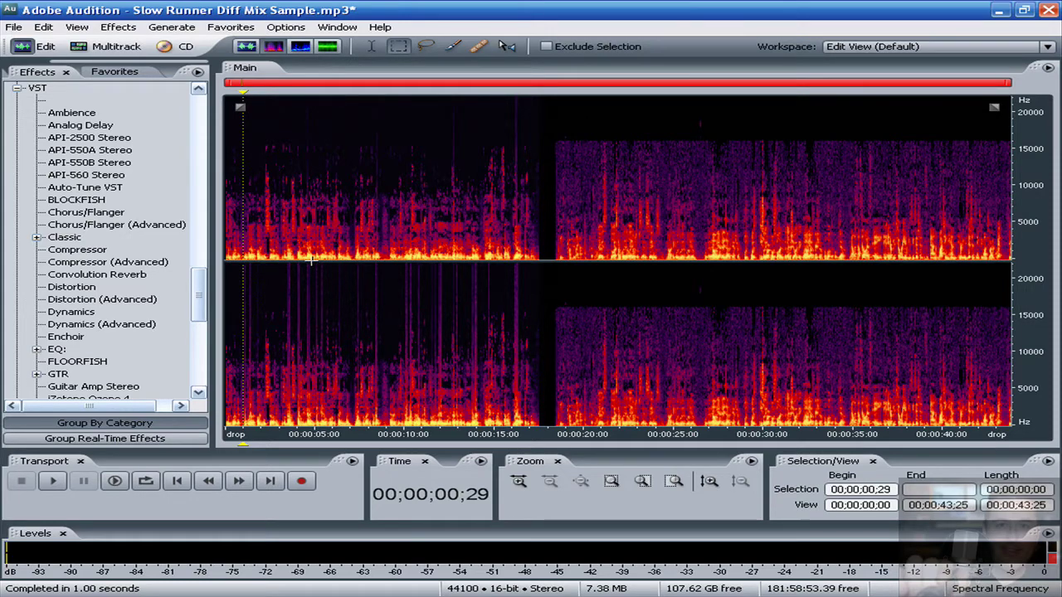
Step: Play the bass-boosted first section from the beginning, and return the cursor to the start
{"action": "key", "text": "Home"}
{"action": "key", "text": "space"}
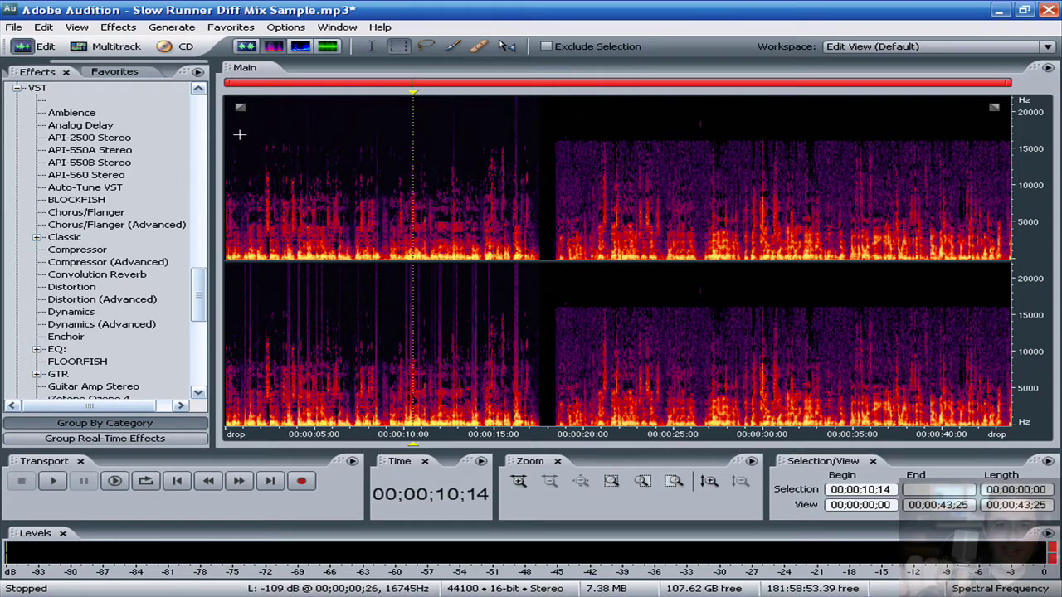
{"action": "key", "text": "Home"}
Step: Lower the level of the first section's band from about 5,500 to 16,500 Hz, up to 00;00;17;15, and play the result
{"action": "left_click_drag", "start_coordinate": [226, 137], "coordinate": [539, 218]}
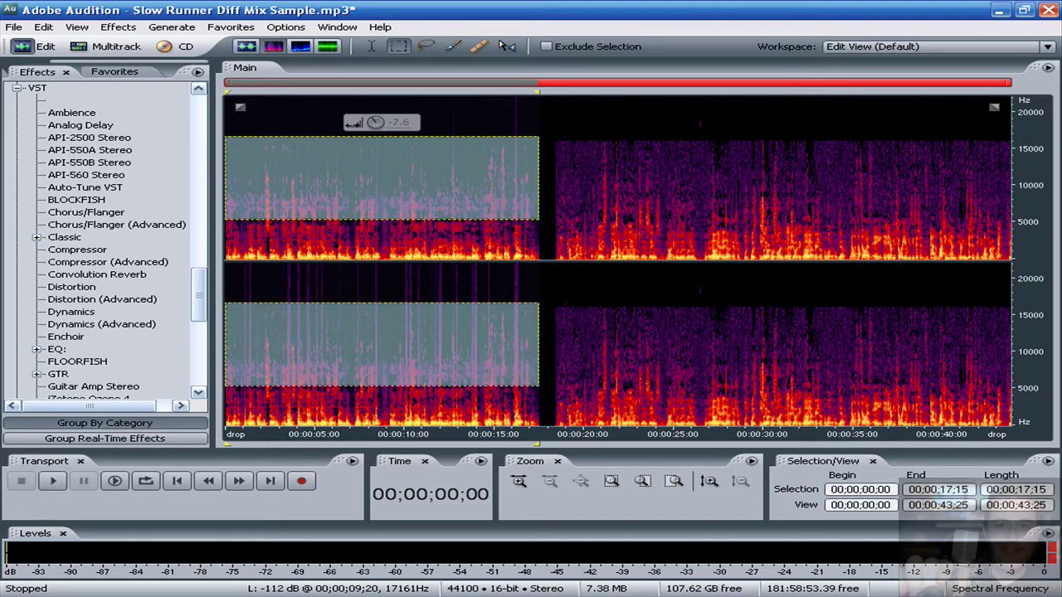
{"action": "left_click_drag", "start_coordinate": [375, 122], "coordinate": [376, 127]}
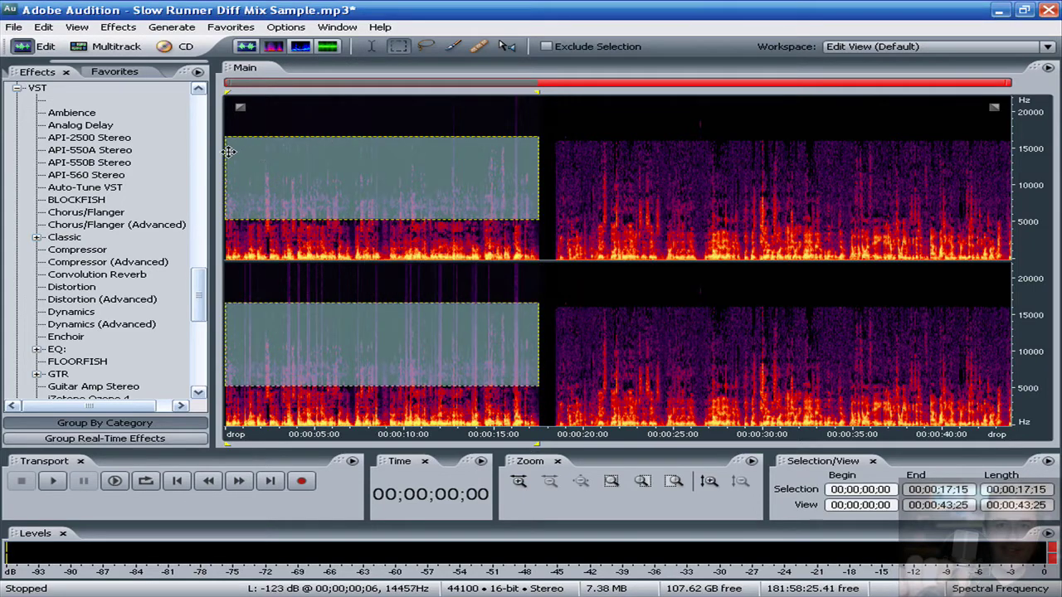
{"action": "left_click", "coordinate": [235, 128]}
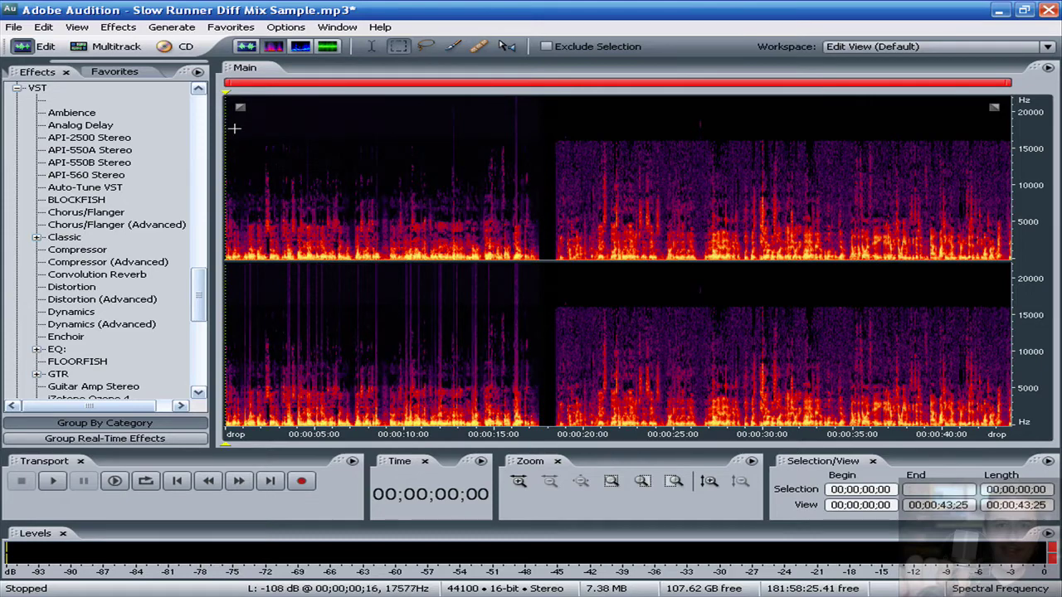
{"action": "key", "text": "space"}
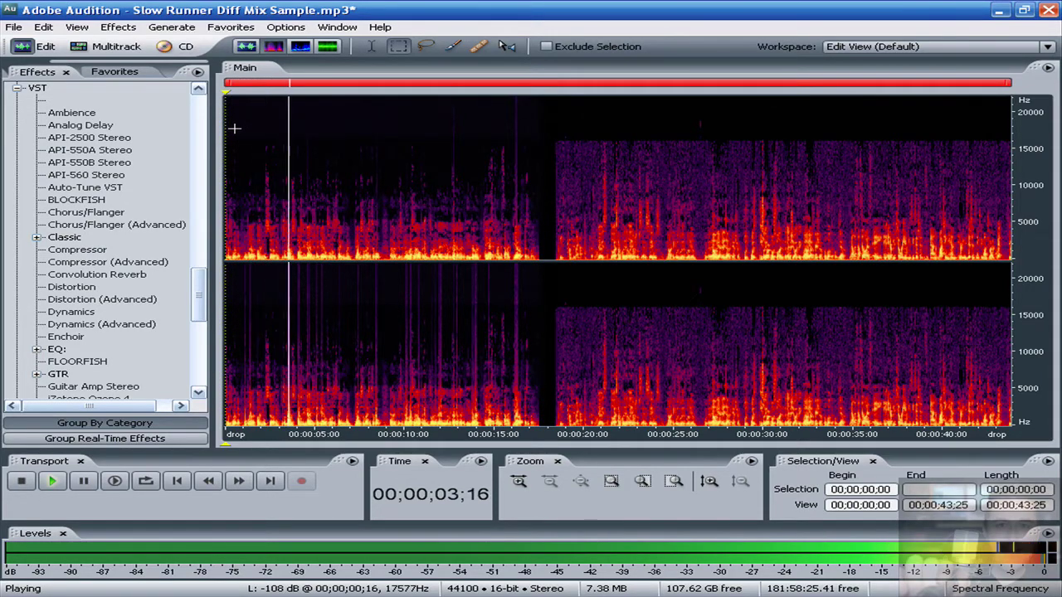
{"action": "key", "text": "space"}
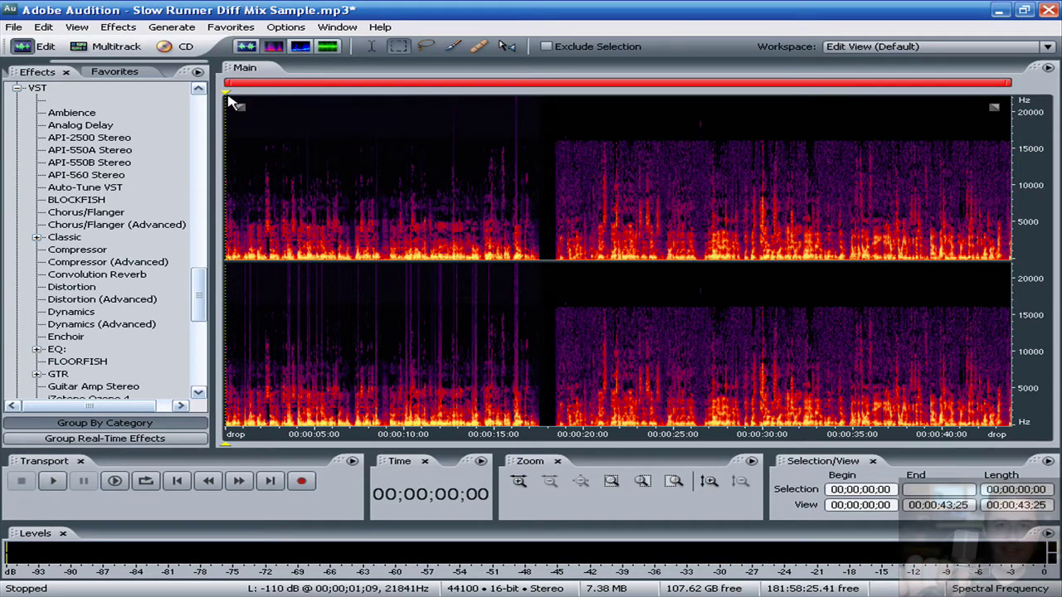
Step: In the waveform display, play the first section's loud passage from 00;00;11;10 and replay it from 00;00;10;17
{"action": "left_click", "coordinate": [246, 45]}
{"action": "left_click", "coordinate": [442, 184]}
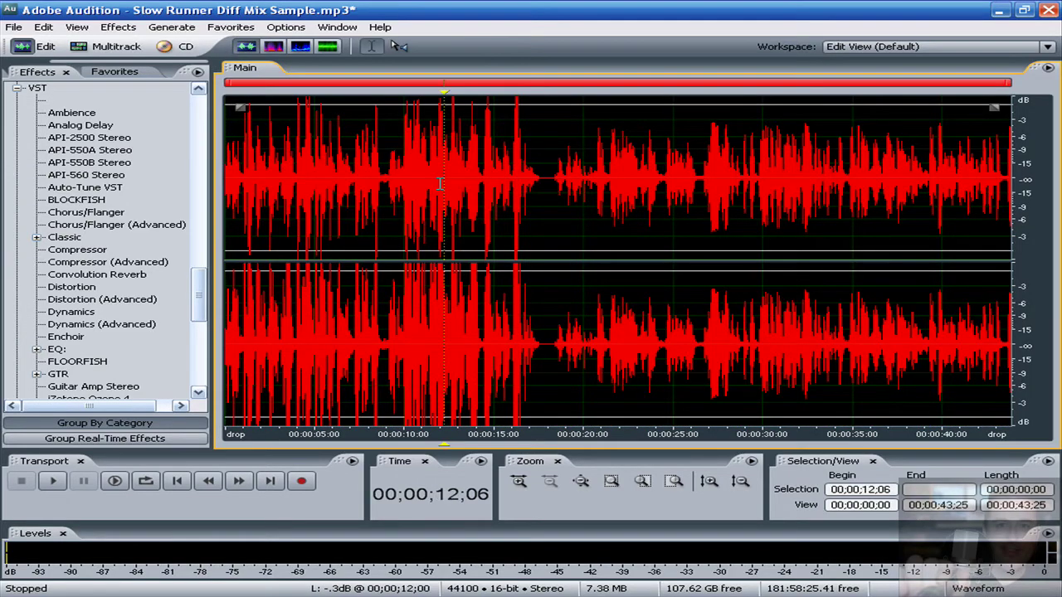
{"action": "scroll", "coordinate": [440, 184], "scroll_direction": "up", "scroll_amount": 2}
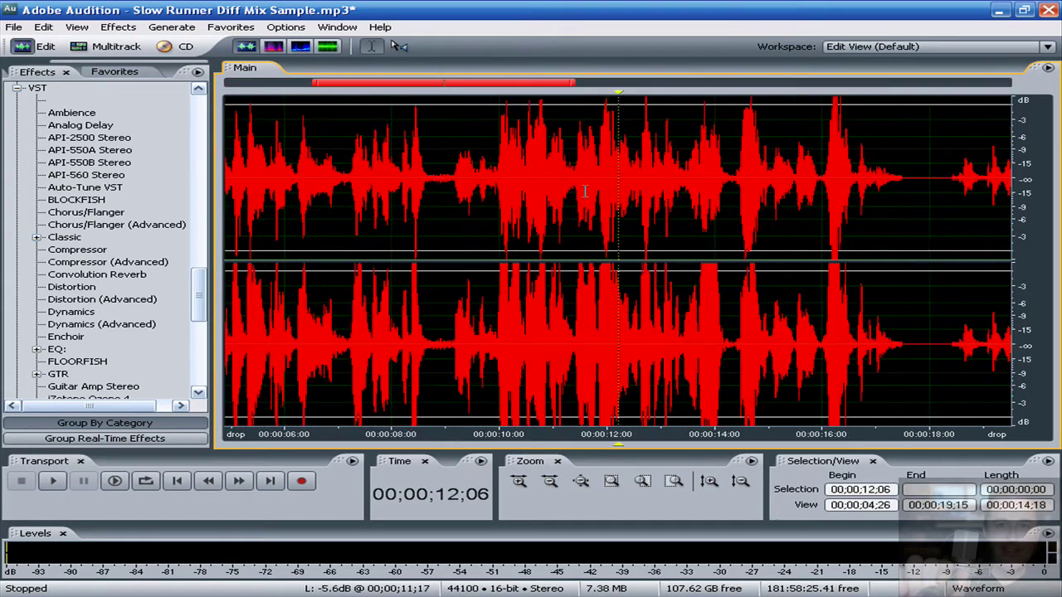
{"action": "scroll", "coordinate": [604, 190], "scroll_direction": "up", "scroll_amount": 2}
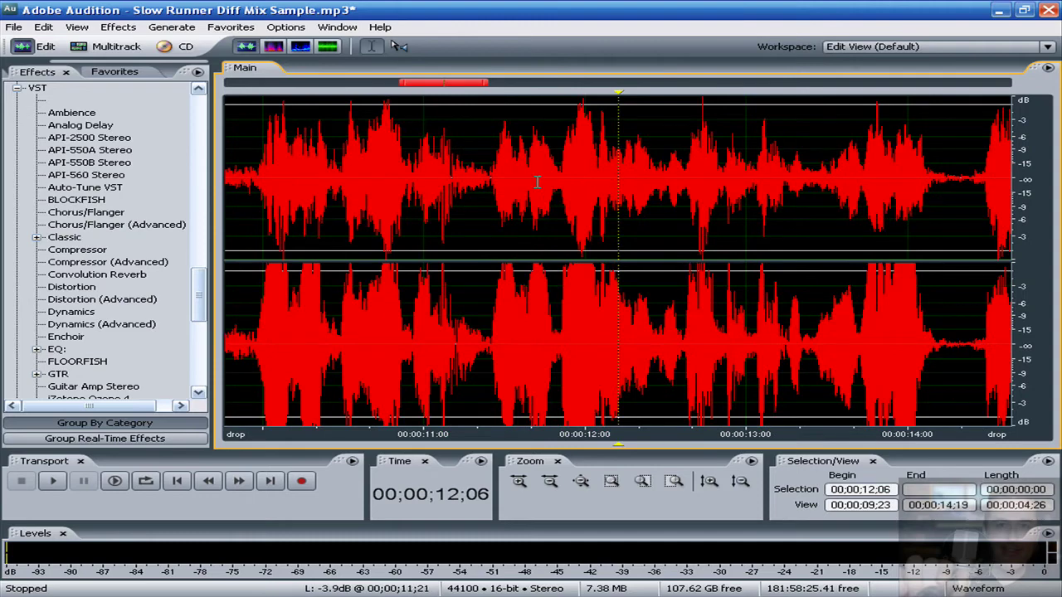
{"action": "left_click", "coordinate": [481, 156]}
{"action": "key", "text": "space"}
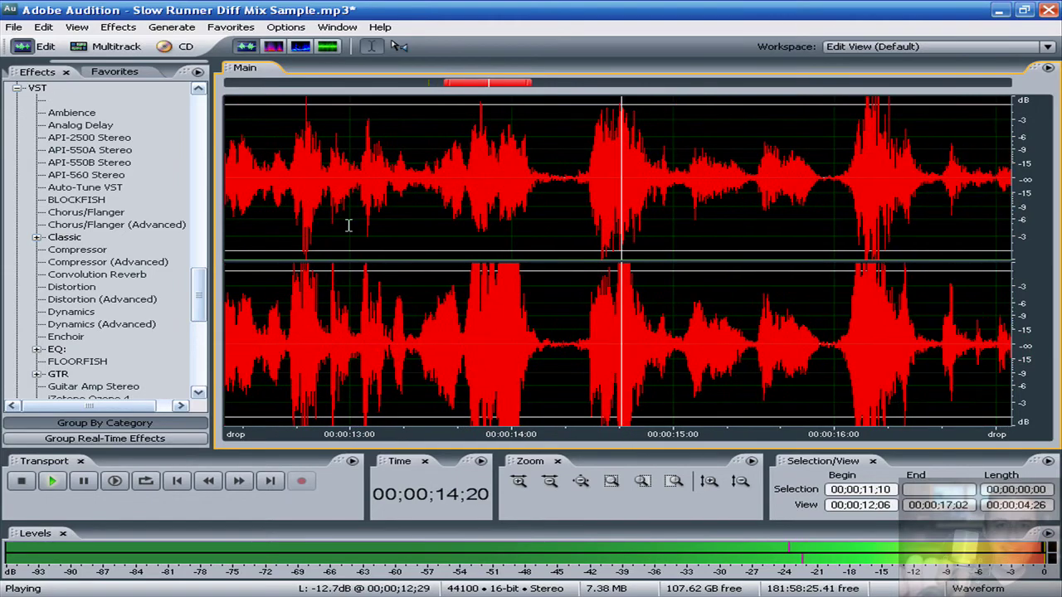
{"action": "key", "text": "space"}
{"action": "left_click_drag", "start_coordinate": [490, 83], "coordinate": [431, 83]}
{"action": "left_click", "coordinate": [469, 217]}
{"action": "key", "text": "space"}
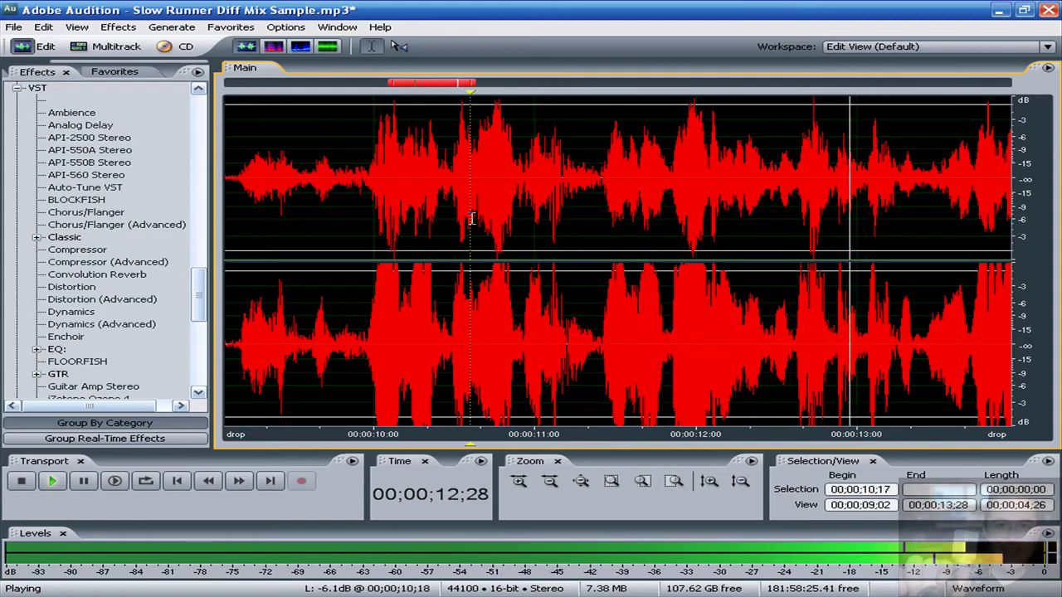
Step: Lower the volume of the short peak in the first section from 00;00;11;01 to 00;00;11;06
{"action": "key", "text": "space"}
{"action": "left_click_drag", "start_coordinate": [539, 227], "coordinate": [567, 230]}
{"action": "key", "text": "space"}
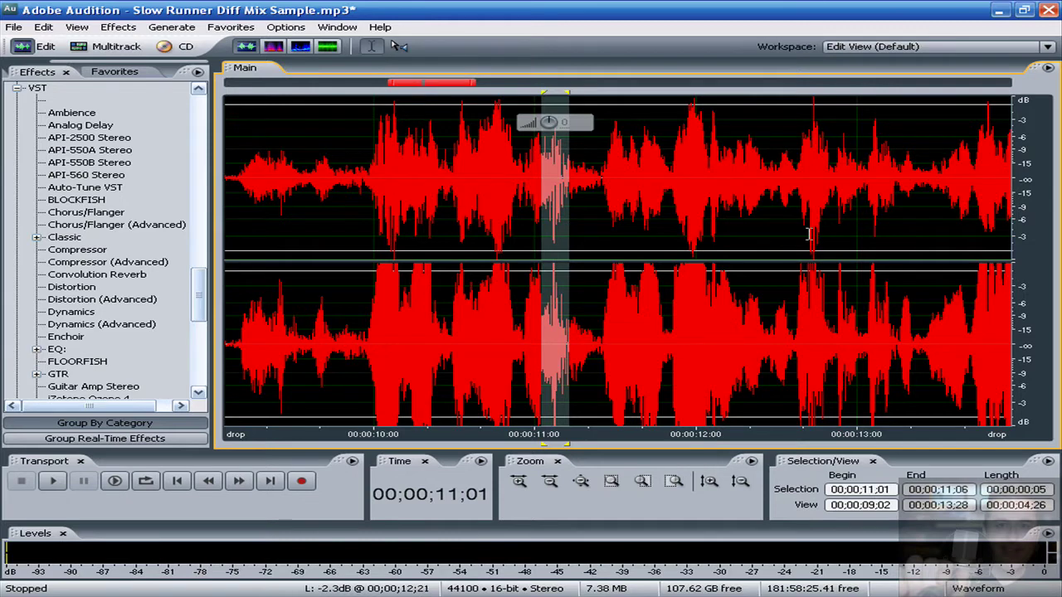
{"action": "left_click_drag", "start_coordinate": [810, 234], "coordinate": [824, 235]}
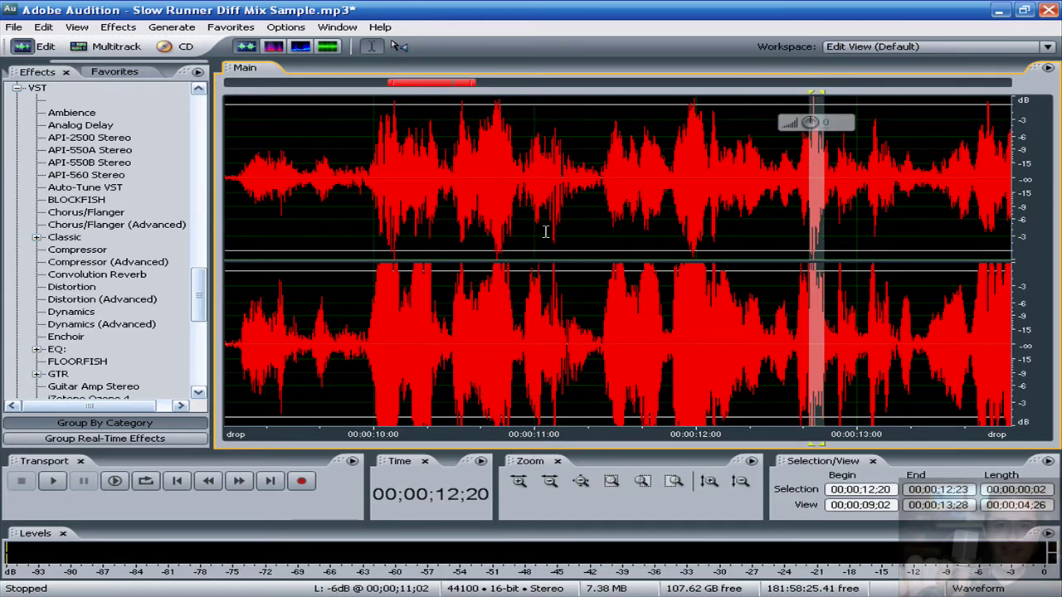
{"action": "left_click_drag", "start_coordinate": [545, 230], "coordinate": [569, 231]}
{"action": "key", "text": "space"}
{"action": "left_click_drag", "start_coordinate": [550, 121], "coordinate": [549, 124]}
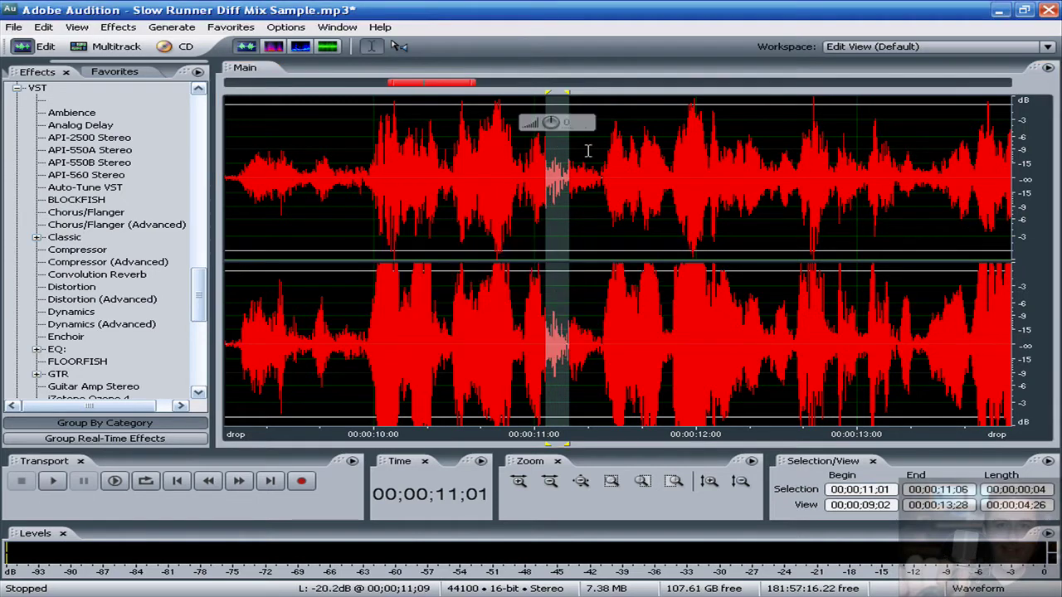
Step: Lower the volume of the peak from 00;00;12;19 to 00;00;12;24 and play the result from 00;00;10;16
{"action": "left_click_drag", "start_coordinate": [802, 225], "coordinate": [826, 227]}
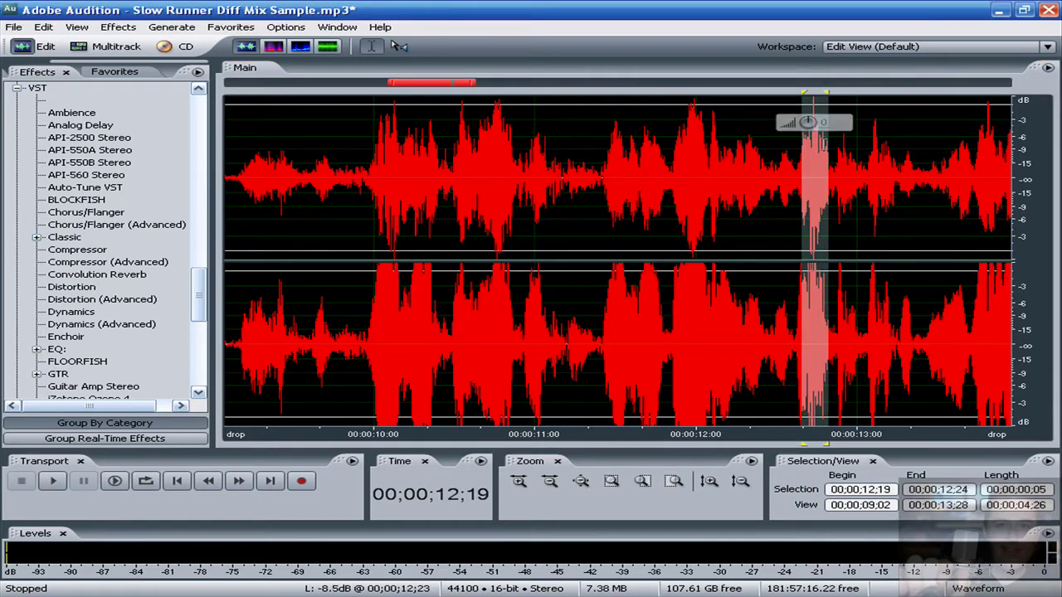
{"action": "left_click_drag", "start_coordinate": [809, 123], "coordinate": [805, 124]}
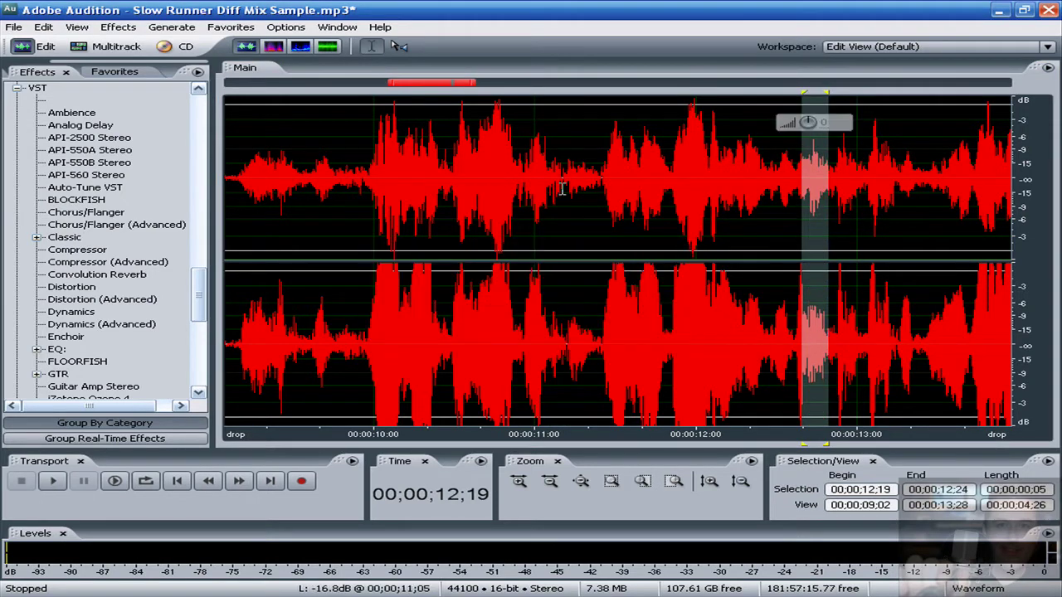
{"action": "left_click", "coordinate": [461, 176]}
{"action": "key", "text": "space"}
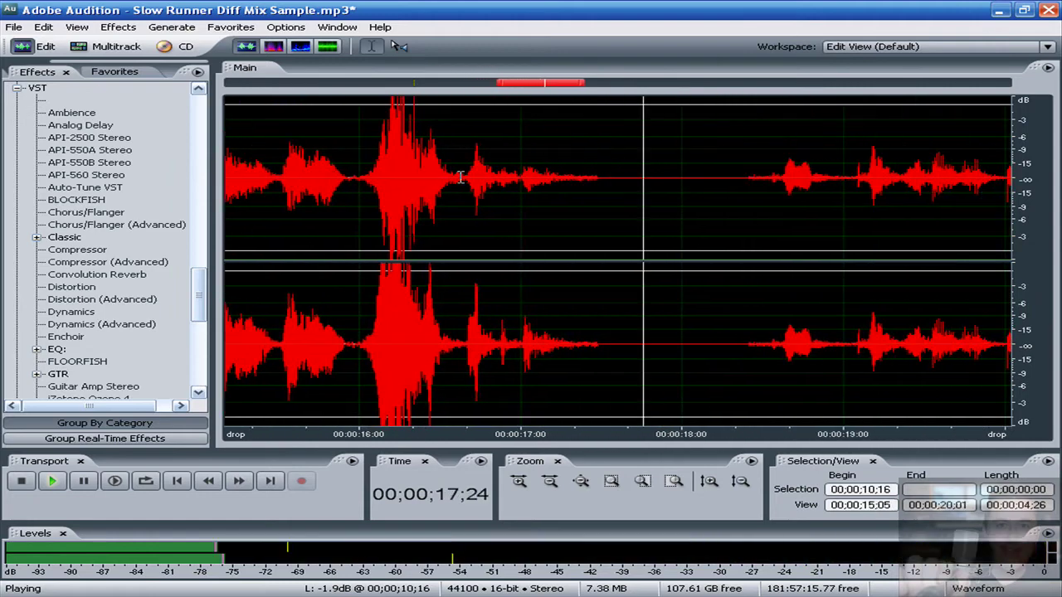
Step: Normalize the whole file to -.1dB and lower the first section, up to 00;00;17;29, to about the second section's level
{"action": "left_click", "coordinate": [529, 122]}
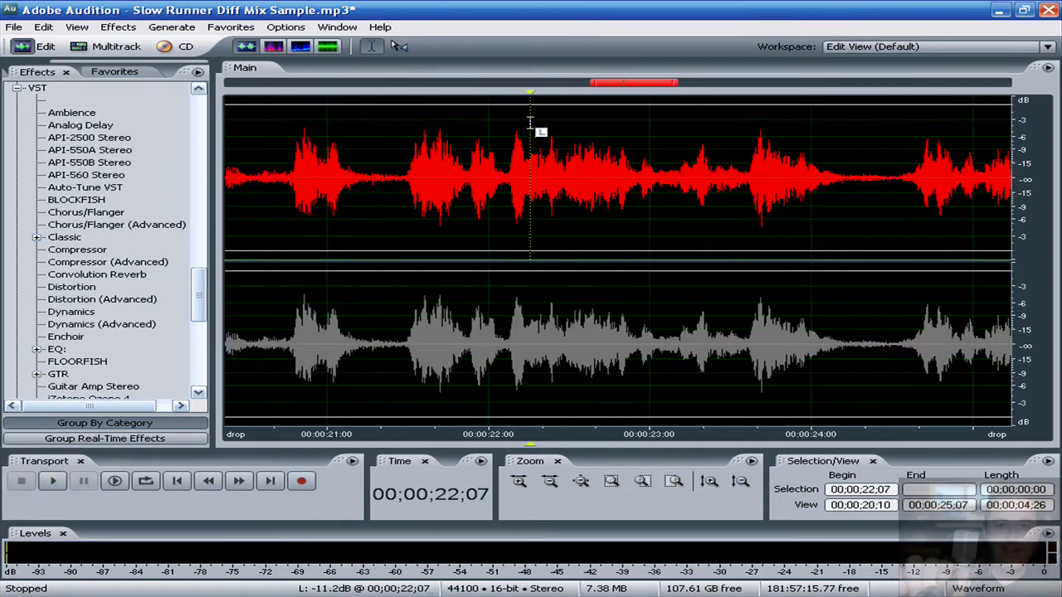
{"action": "key", "text": "backslash"}
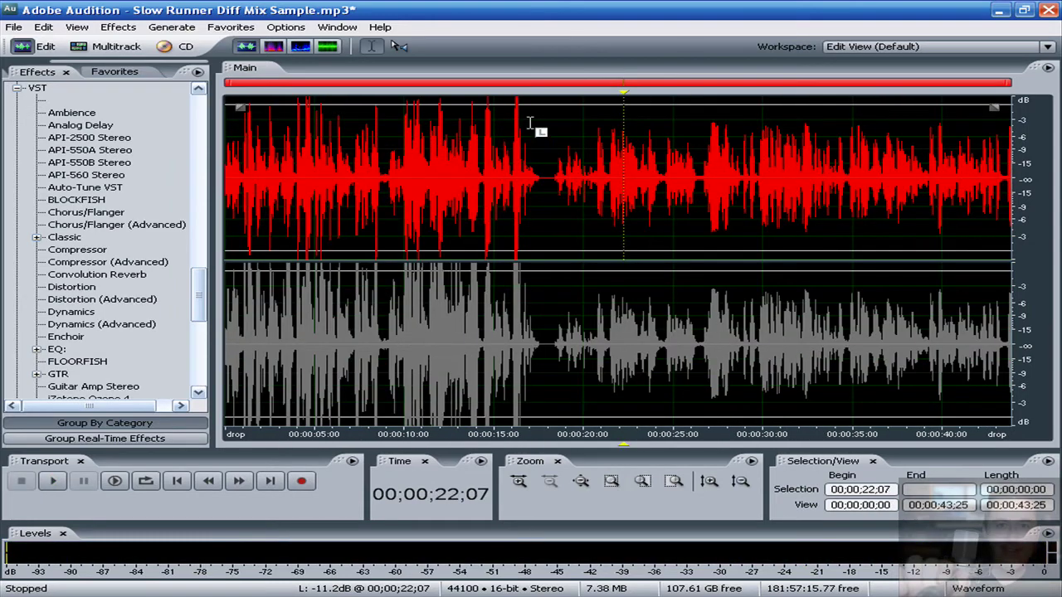
{"action": "left_click", "coordinate": [541, 298]}
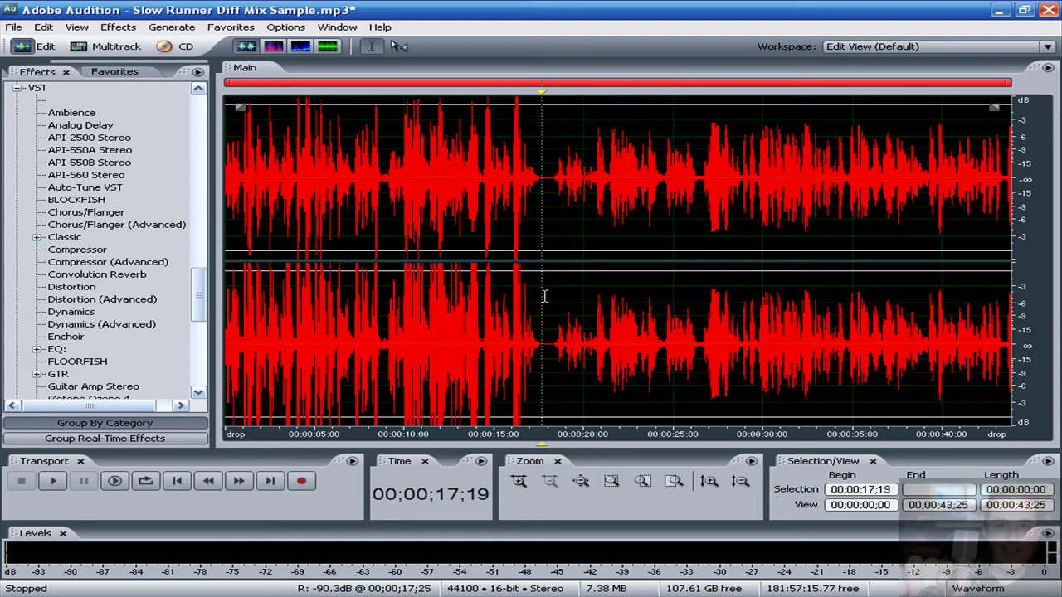
{"action": "key", "text": "ctrl+a"}
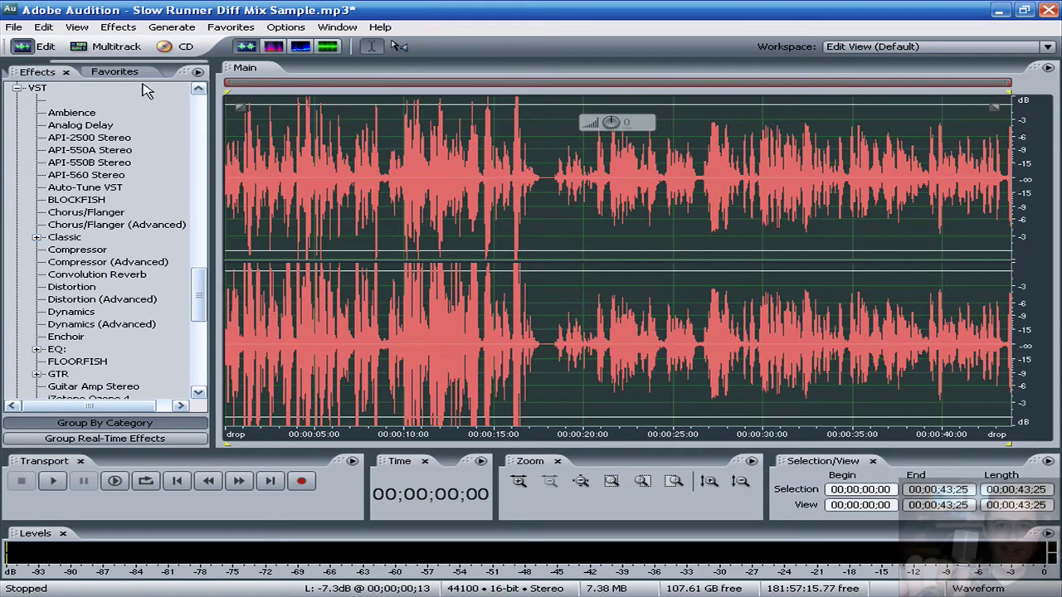
{"action": "left_click", "coordinate": [115, 72]}
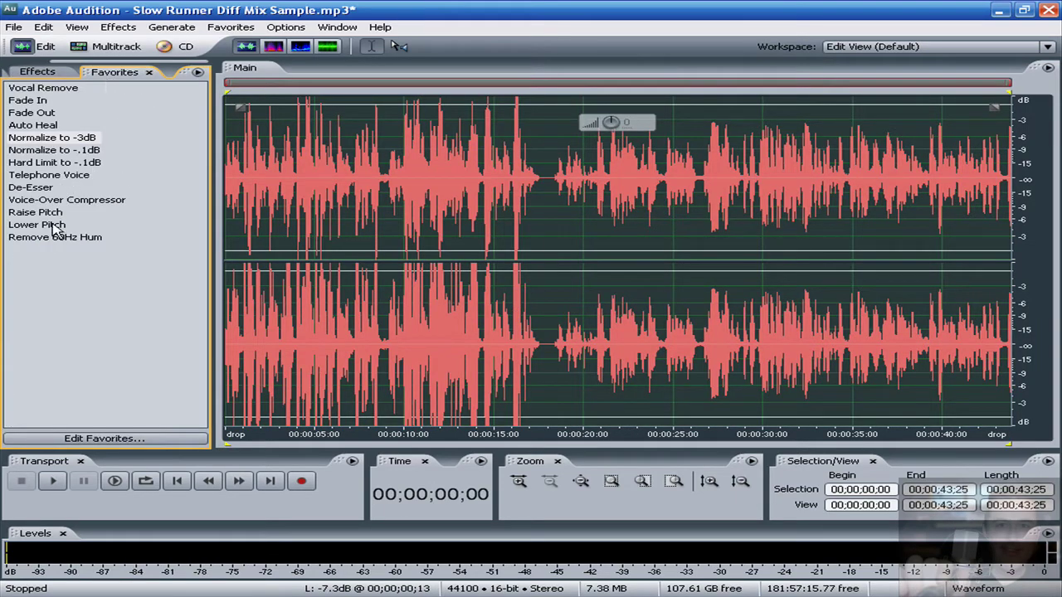
{"action": "double_click", "coordinate": [46, 151]}
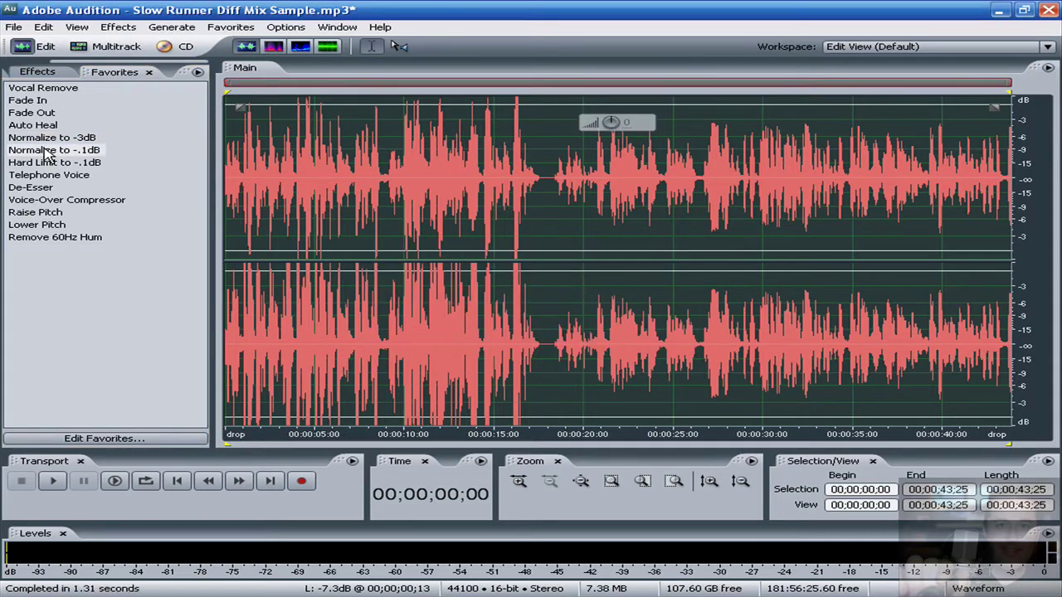
{"action": "left_click_drag", "start_coordinate": [546, 163], "coordinate": [221, 166]}
{"action": "left_click_drag", "start_coordinate": [372, 123], "coordinate": [367, 141]}
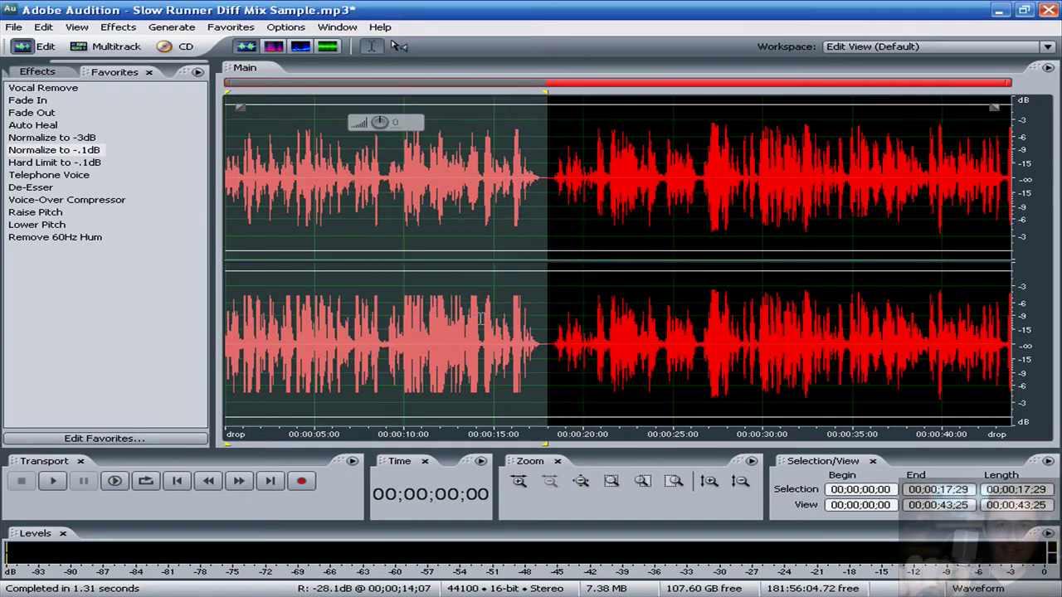
Step: Select the near-silent gap between phrases in the second section, from 00;00;26;08 to 00;00;26;21
{"action": "left_click_drag", "start_coordinate": [644, 332], "coordinate": [702, 324]}
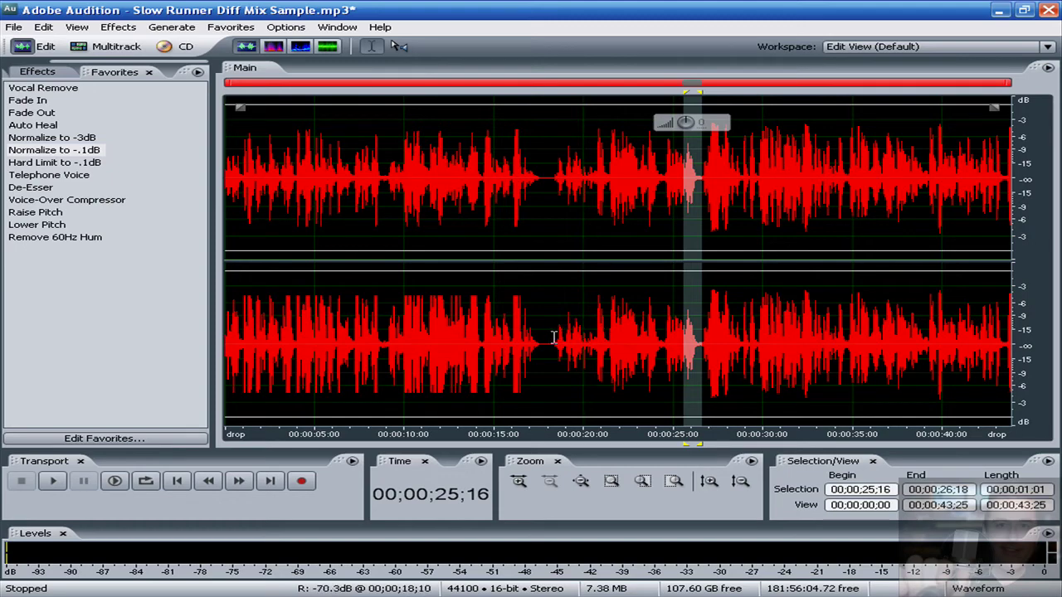
{"action": "left_click_drag", "start_coordinate": [554, 335], "coordinate": [1055, 338]}
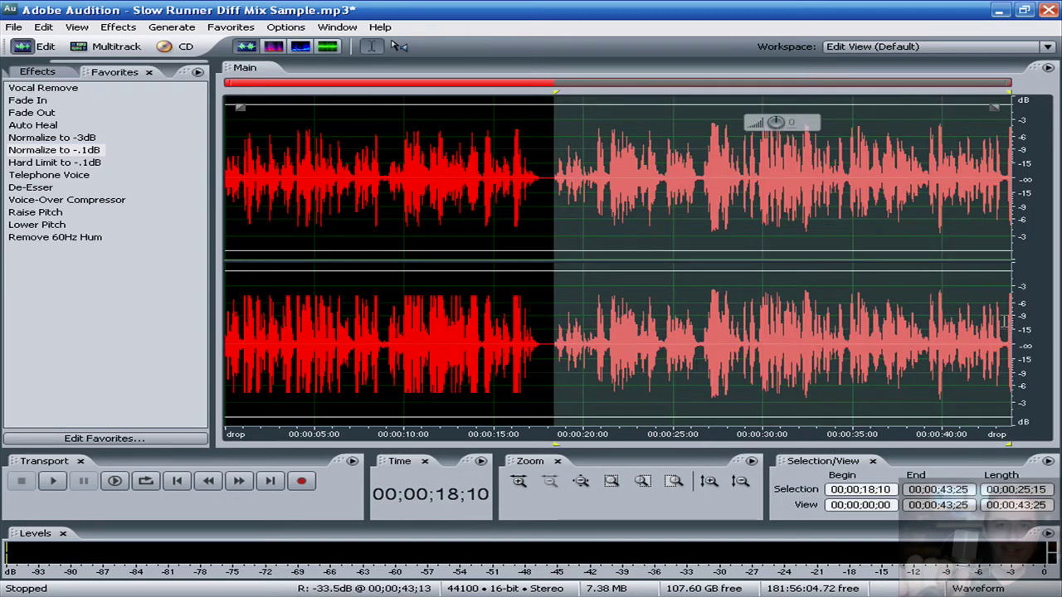
{"action": "scroll", "coordinate": [995, 322], "scroll_direction": "up", "scroll_amount": 3}
{"action": "scroll", "coordinate": [771, 290], "scroll_direction": "up", "scroll_amount": 6}
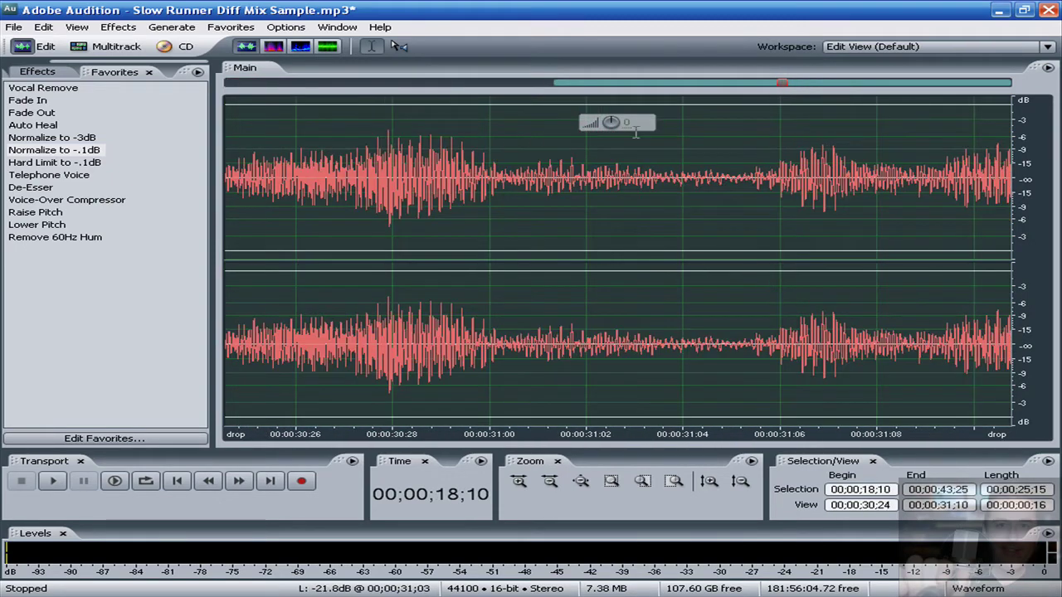
{"action": "scroll", "coordinate": [676, 90], "scroll_direction": "down", "scroll_amount": 2}
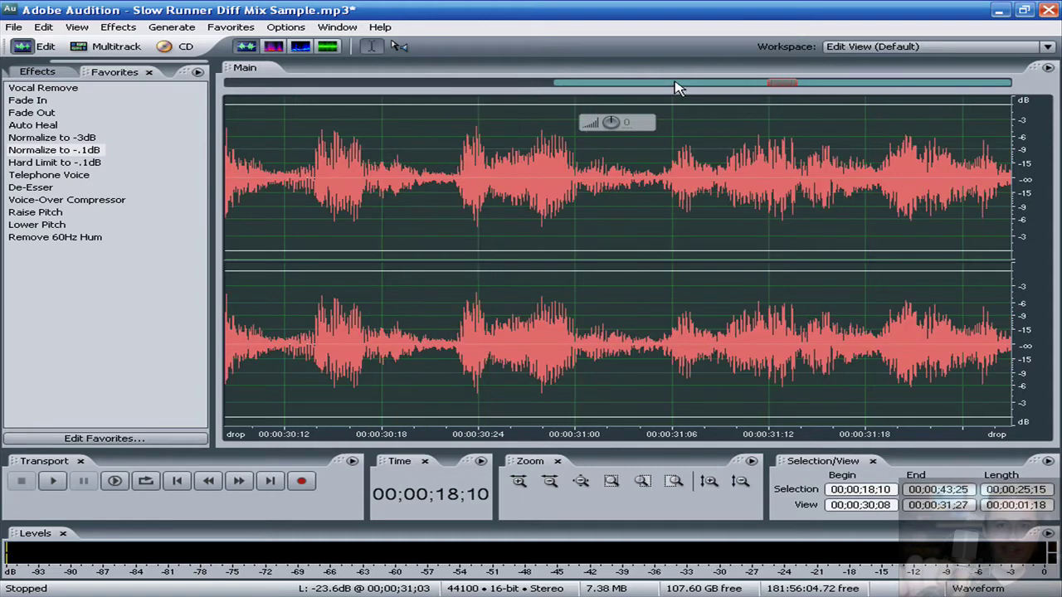
{"action": "left_click", "coordinate": [673, 83]}
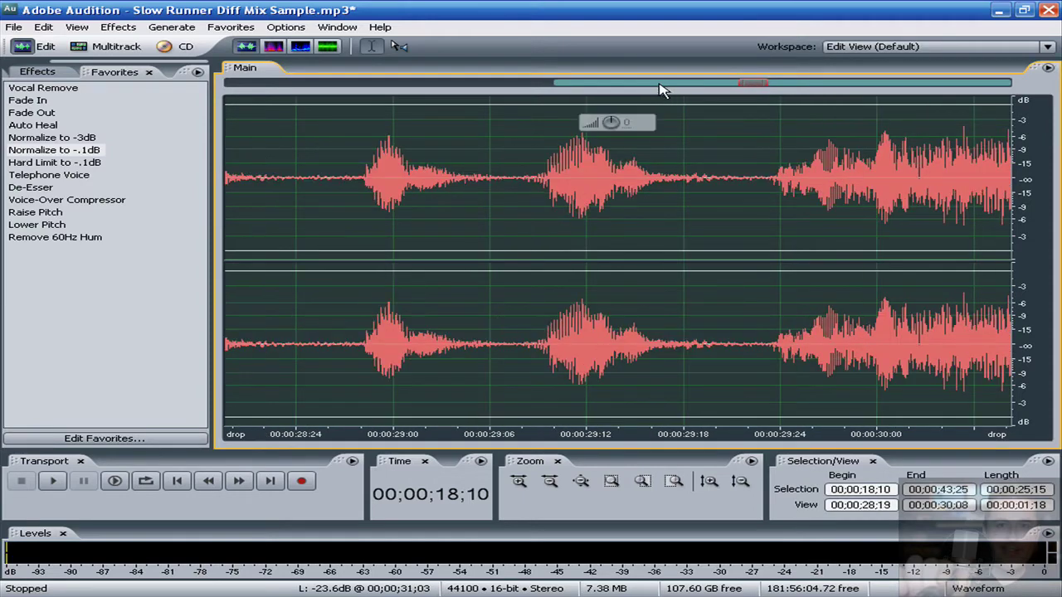
{"action": "left_click", "coordinate": [662, 83]}
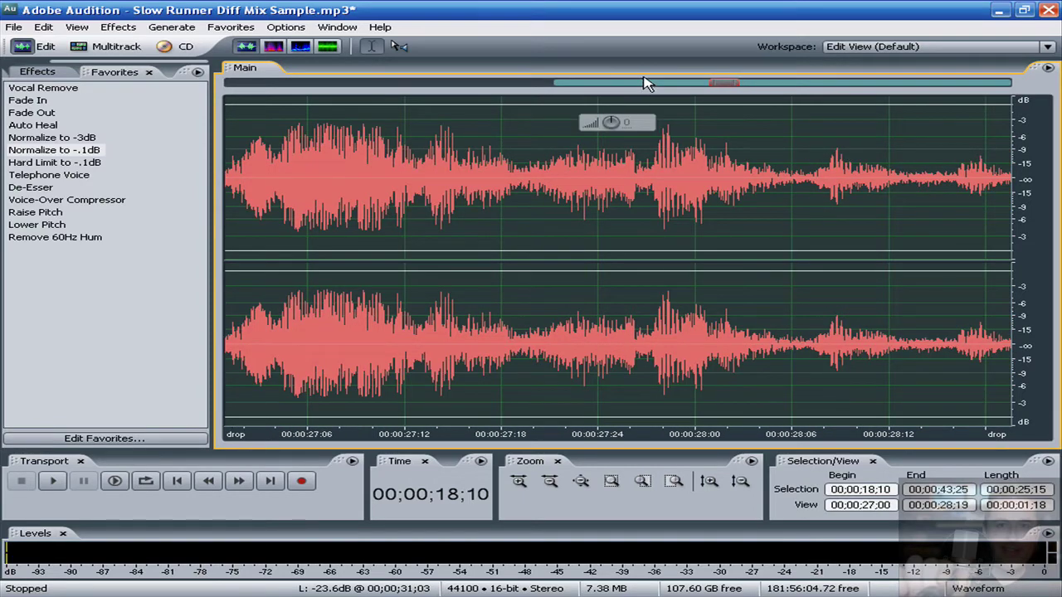
{"action": "left_click", "coordinate": [692, 84]}
{"action": "mouse_move", "coordinate": [693, 84]}
{"action": "left_mouse_down"}
{"action": "mouse_move", "coordinate": [545, 83]}
{"action": "mouse_move", "coordinate": [579, 83]}
{"action": "left_mouse_up"}
{"action": "key", "text": "space"}
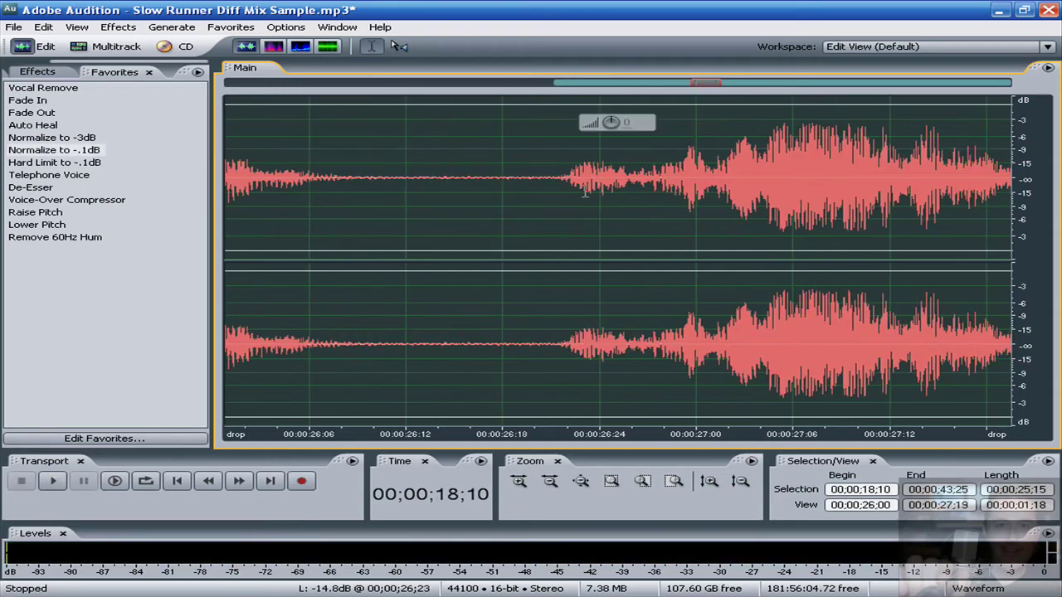
{"action": "left_click_drag", "start_coordinate": [347, 177], "coordinate": [555, 187]}
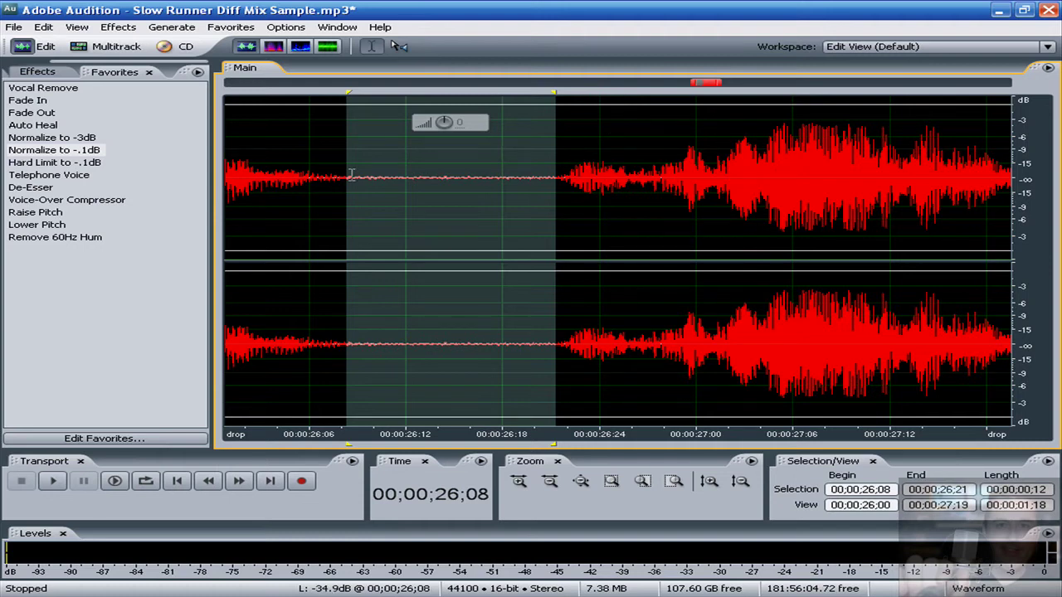
Step: Capture a Noise Reduction profile from the selected gap and close the dialog without processing the audio
{"action": "left_click", "coordinate": [118, 26]}
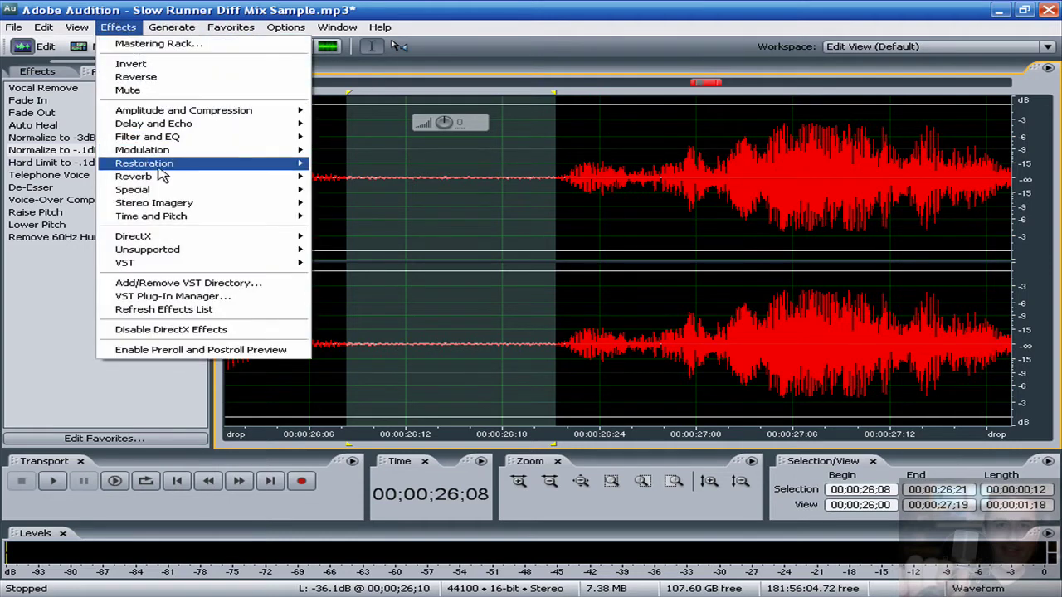
{"action": "mouse_move", "coordinate": [178, 168]}
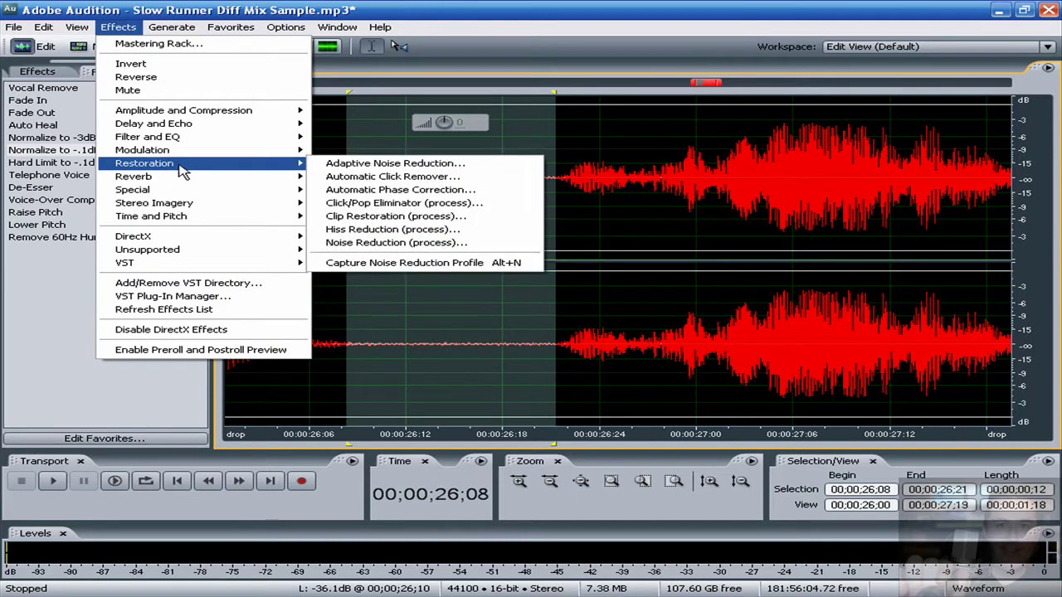
{"action": "left_click", "coordinate": [379, 242]}
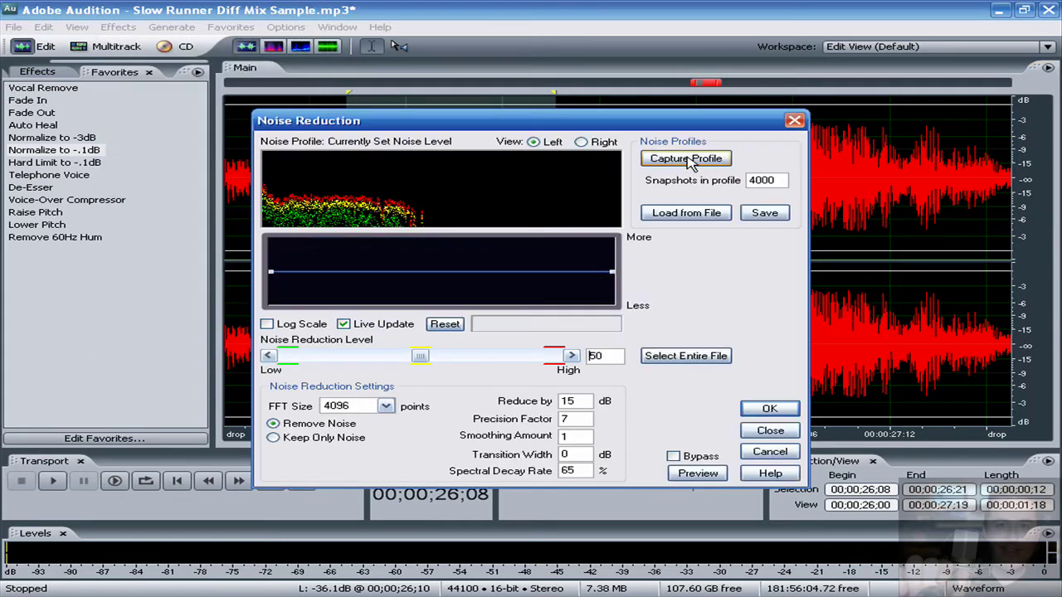
{"action": "left_click", "coordinate": [688, 161]}
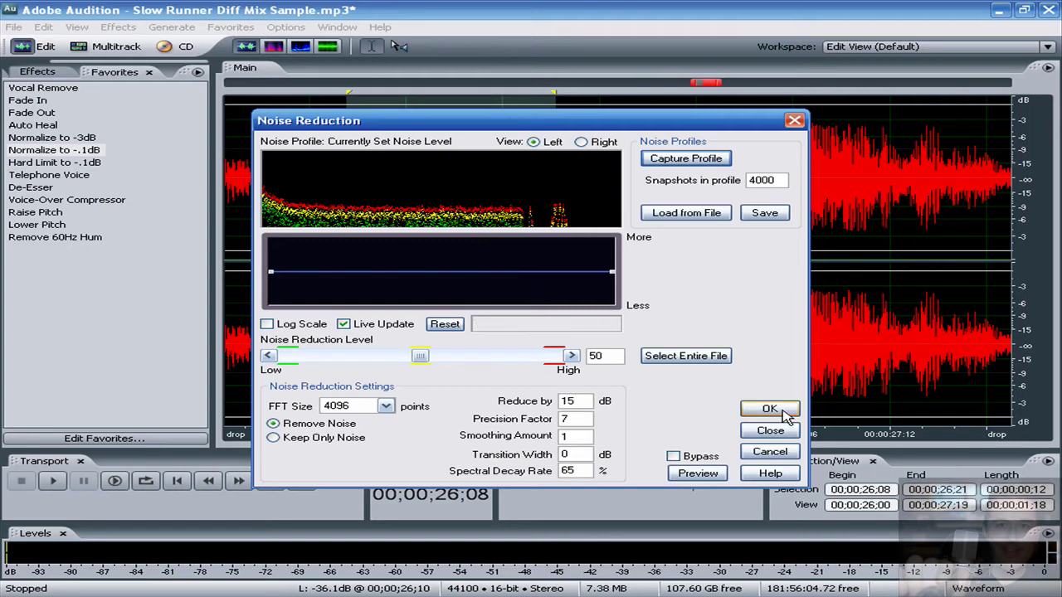
{"action": "left_click", "coordinate": [765, 430]}
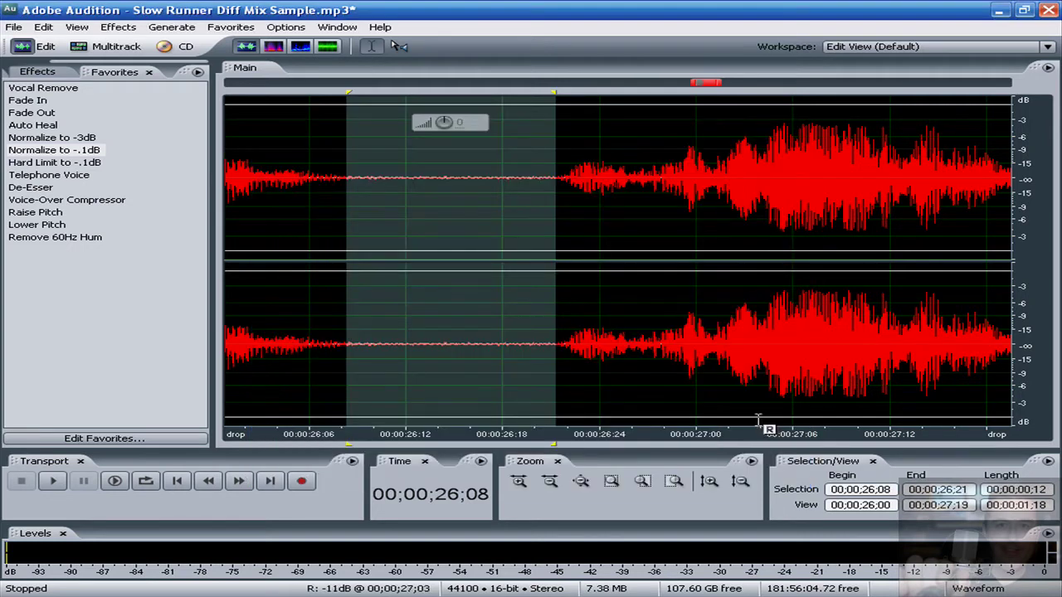
Step: Apply Noise Reduction with the captured profile to the second section, from 00;00;18;04 to the end, and play the result
{"action": "left_click", "coordinate": [513, 170]}
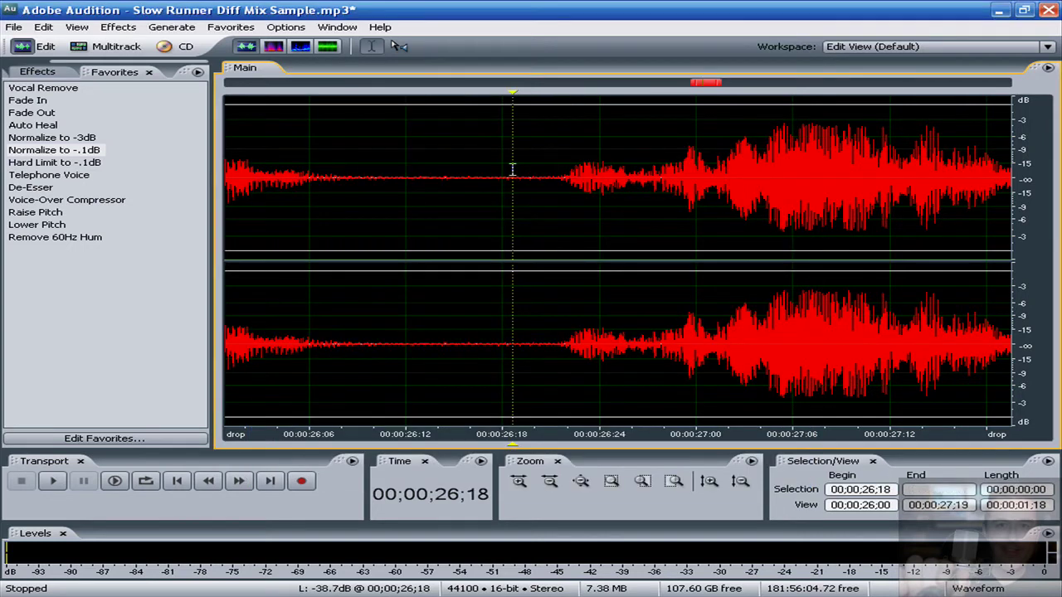
{"action": "scroll", "coordinate": [512, 170], "scroll_direction": "down", "scroll_amount": 10}
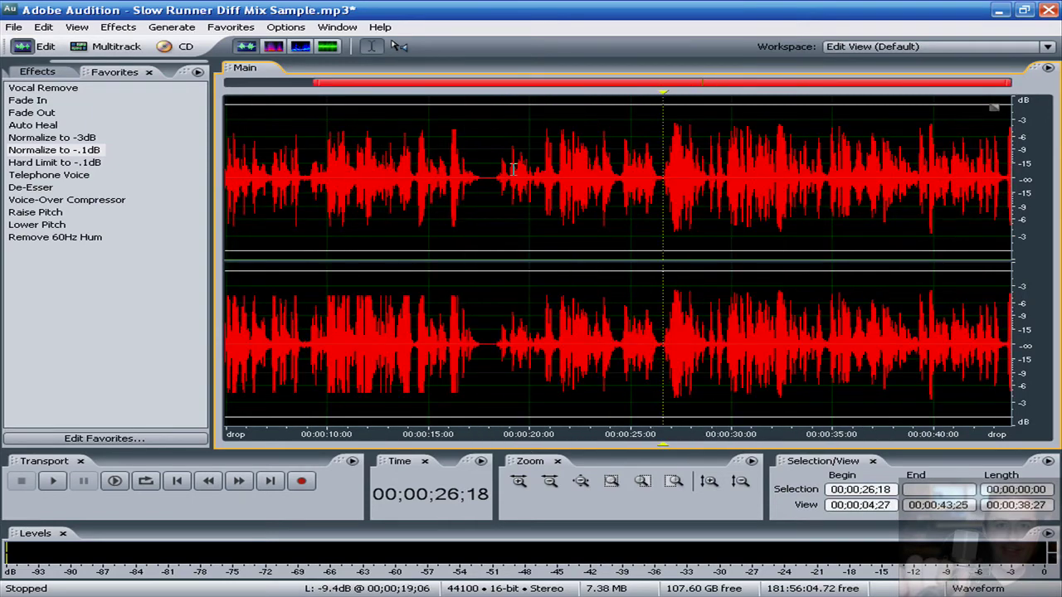
{"action": "scroll", "coordinate": [513, 170], "scroll_direction": "down", "scroll_amount": 1}
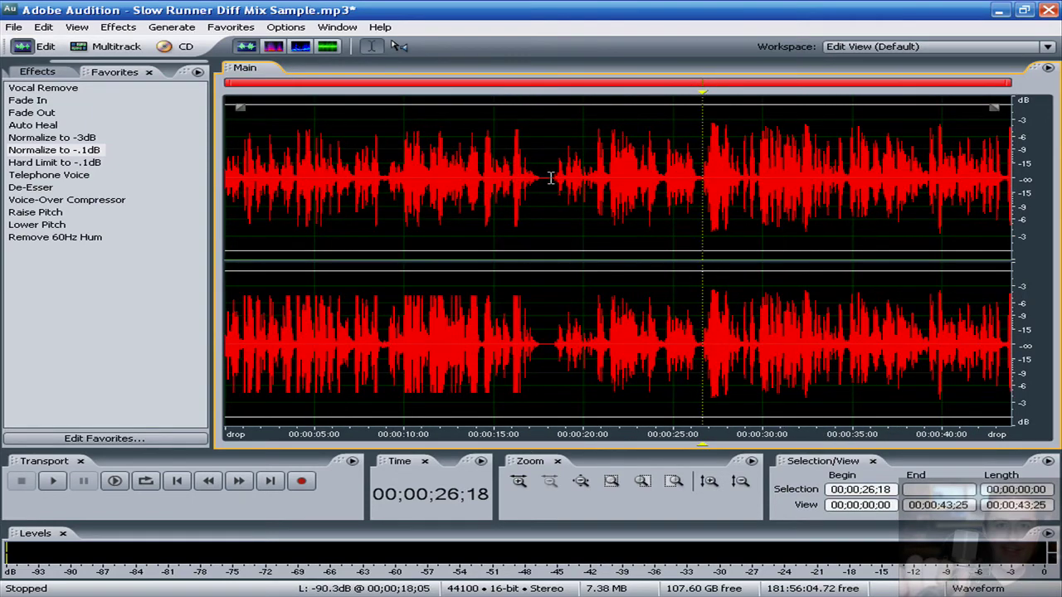
{"action": "left_click_drag", "start_coordinate": [549, 178], "coordinate": [1040, 182]}
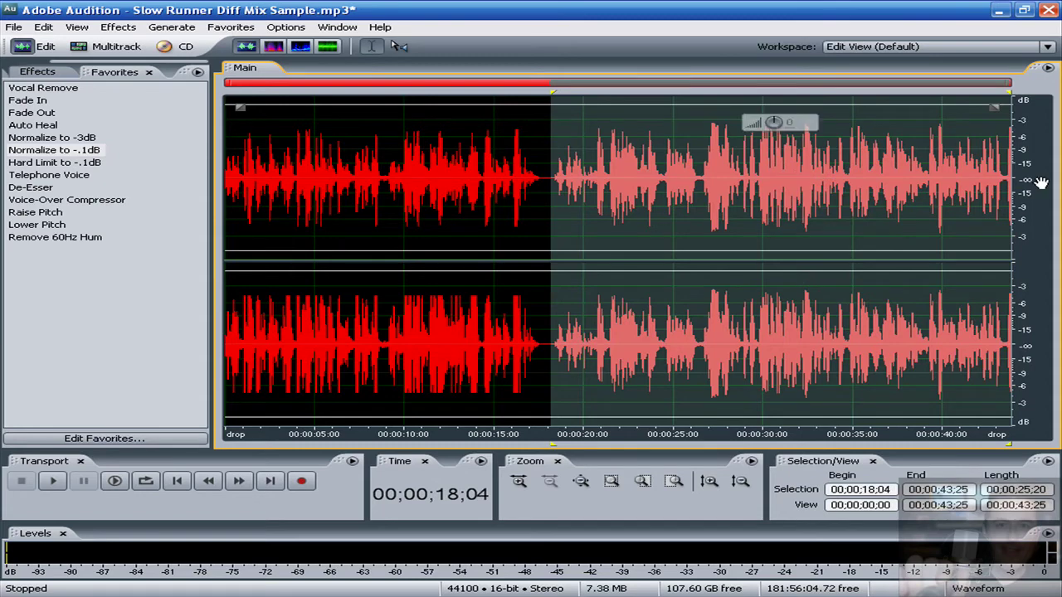
{"action": "left_click", "coordinate": [118, 27]}
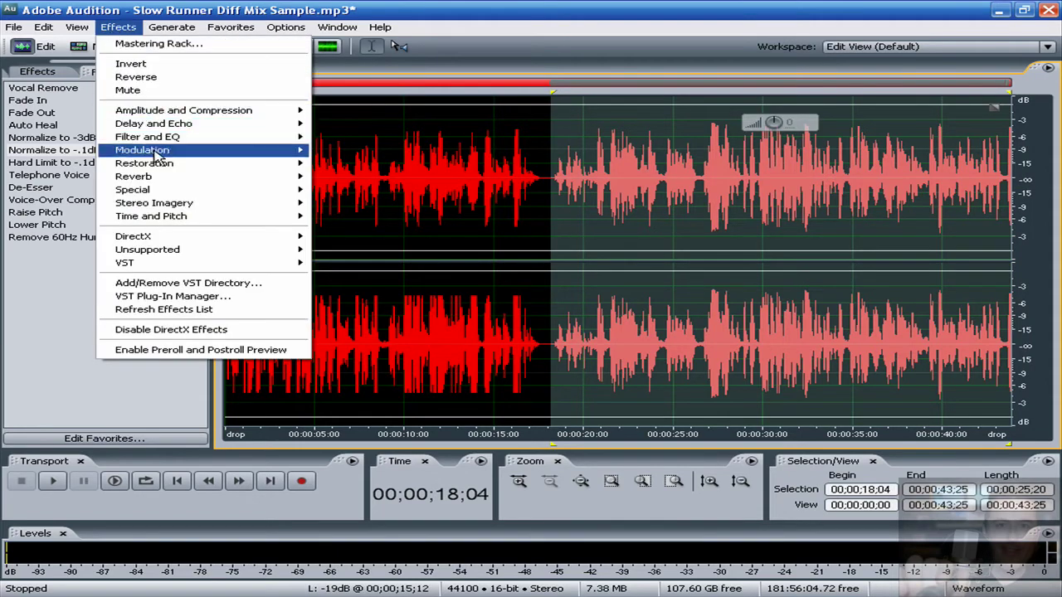
{"action": "mouse_move", "coordinate": [192, 163]}
{"action": "left_click", "coordinate": [377, 241]}
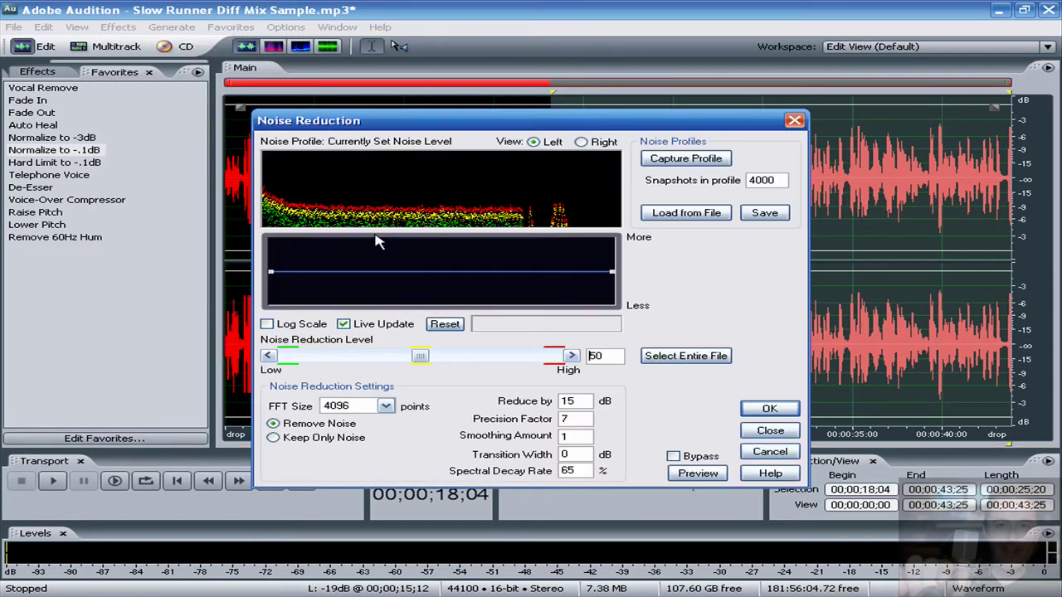
{"action": "left_click", "coordinate": [770, 409]}
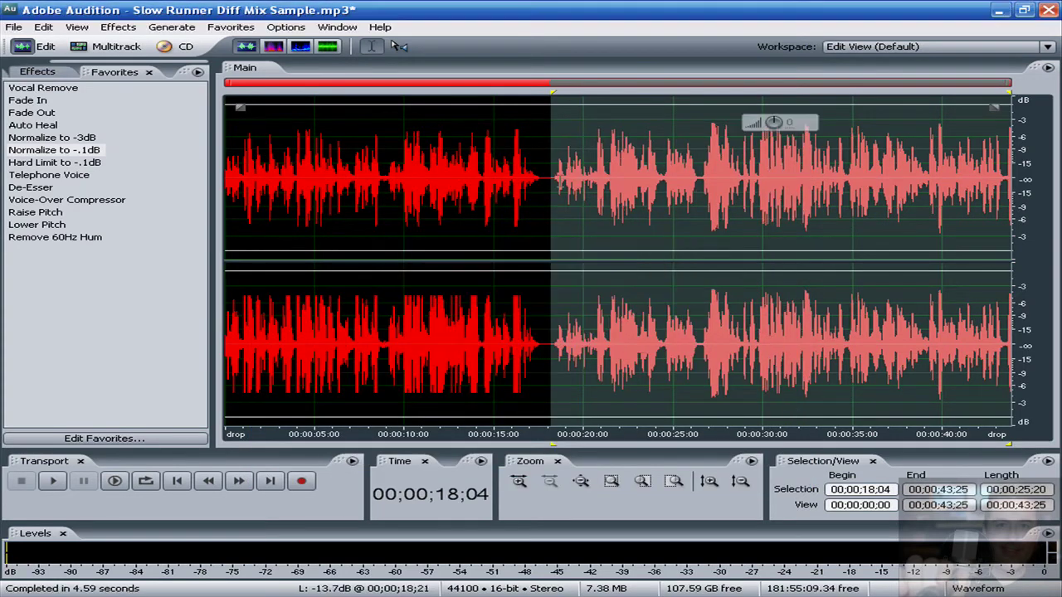
{"action": "key", "text": "space"}
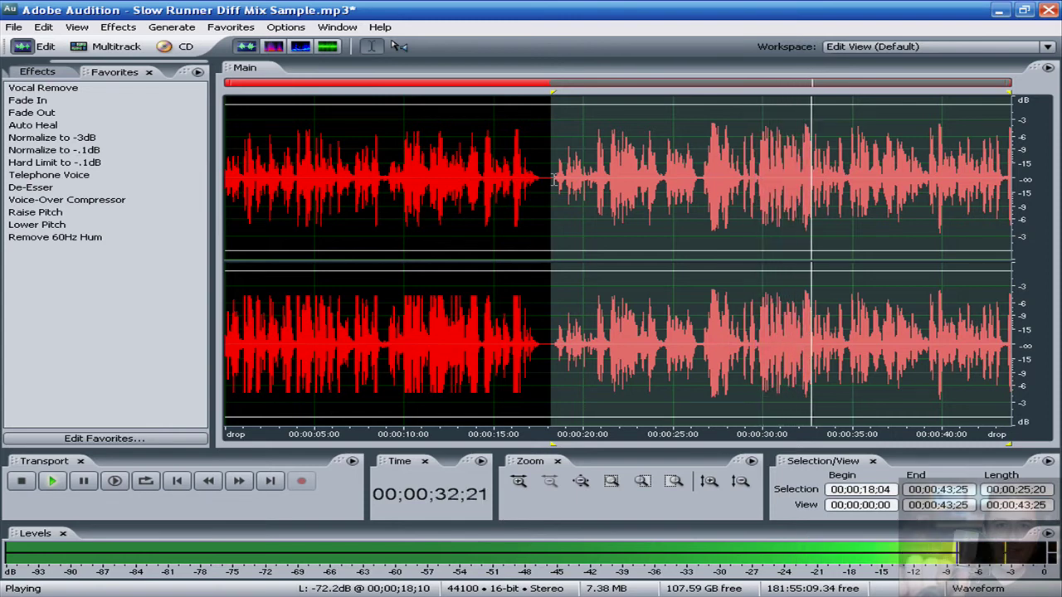
{"action": "key", "text": "space"}
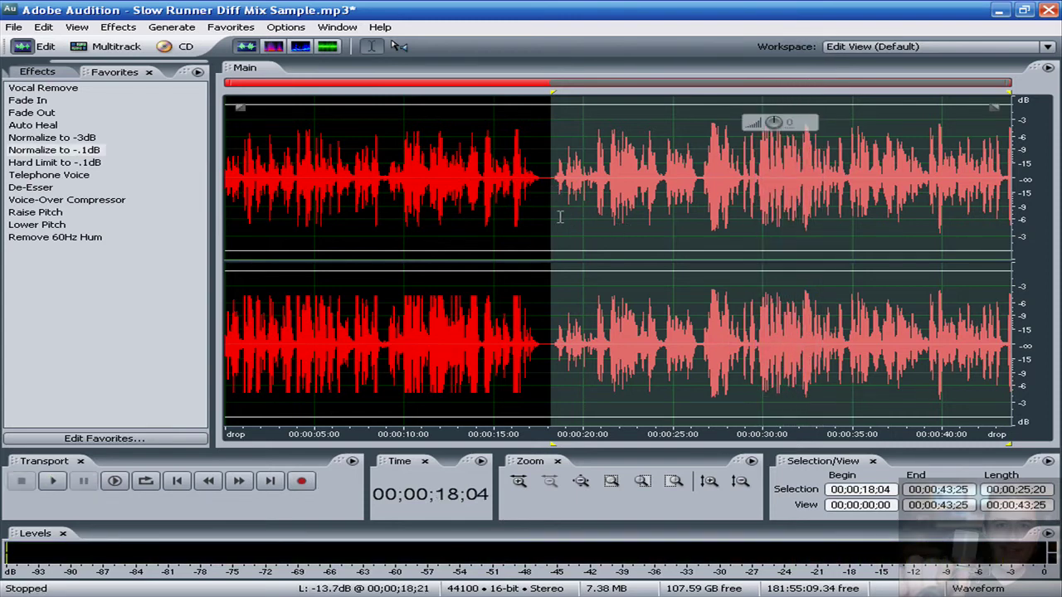